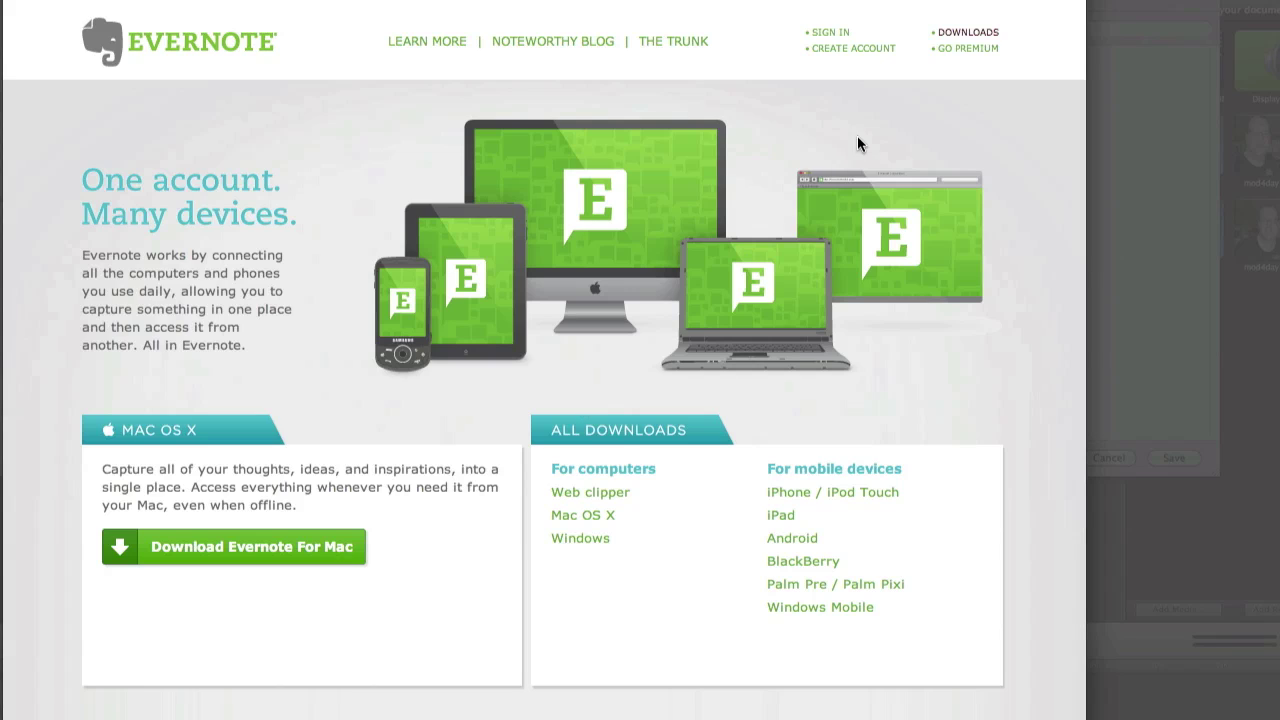
View the Evernote account registration form, then return to the Evernote homepage.
left_click(852, 48)
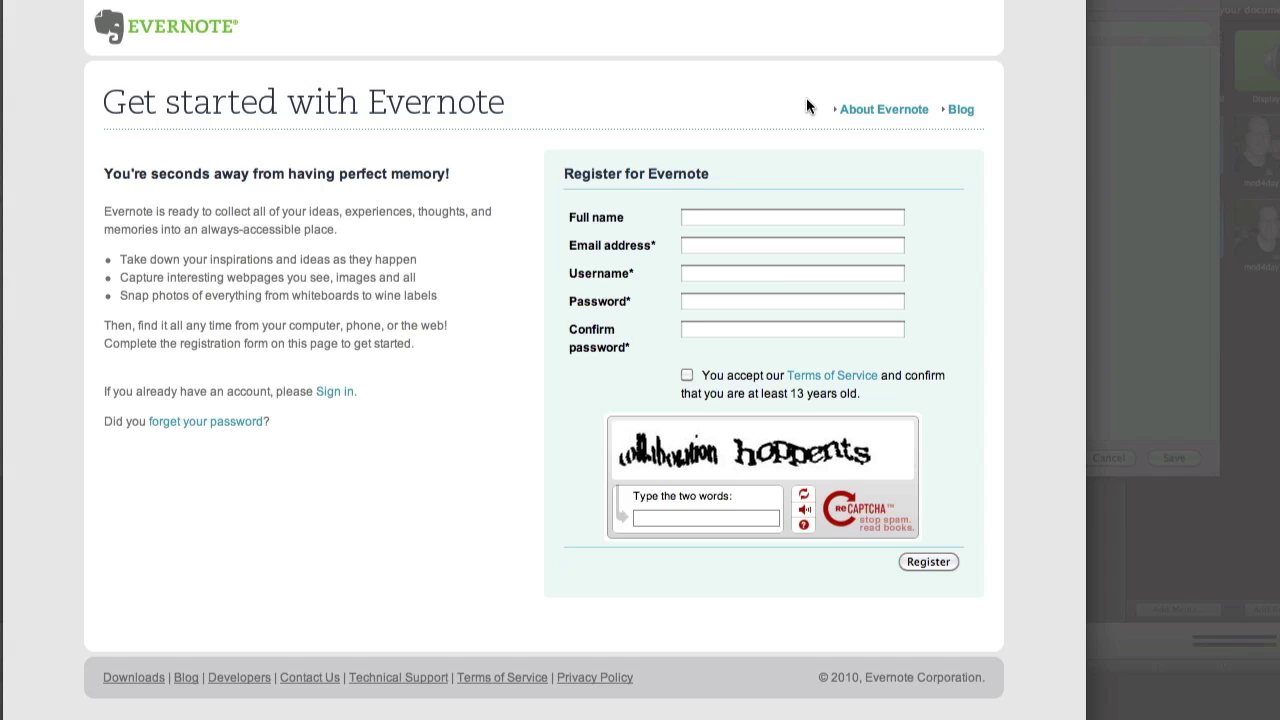
left_click(175, 28)
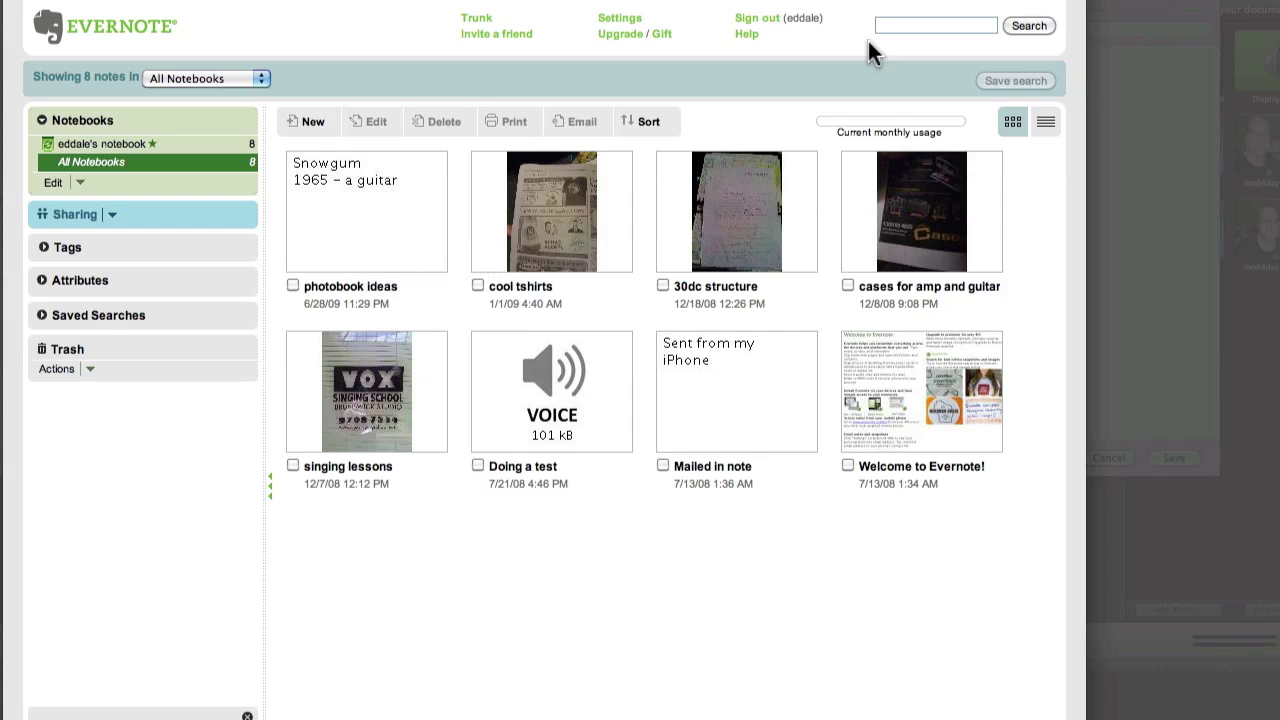
Search the notes for 'vox' and open the singing lessons note.
left_click(944, 26)
type("vox")
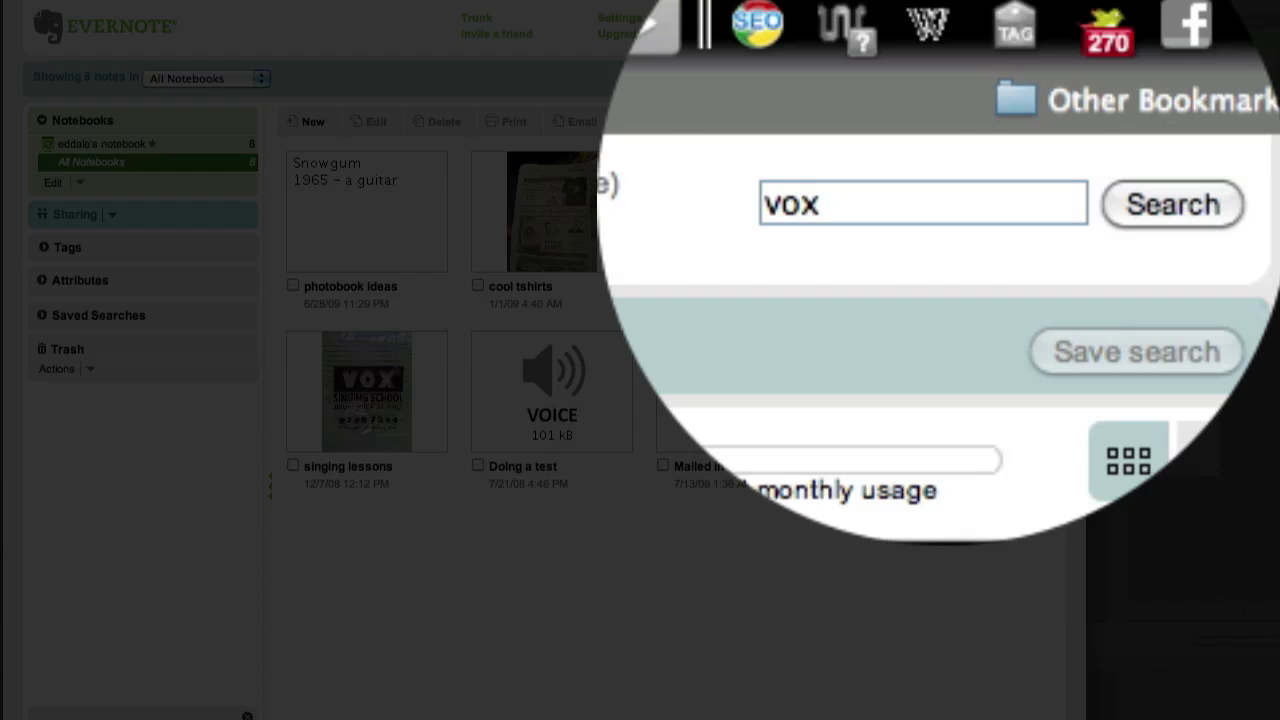
key("Return")
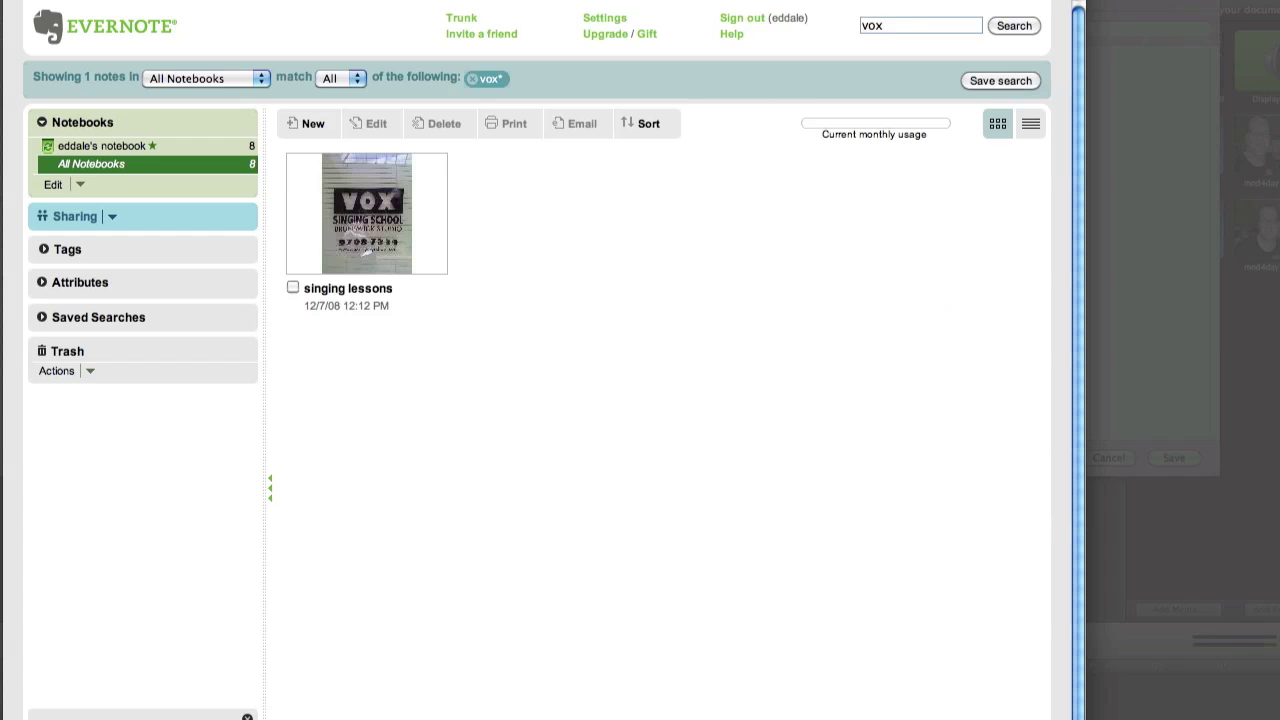
left_click(365, 215)
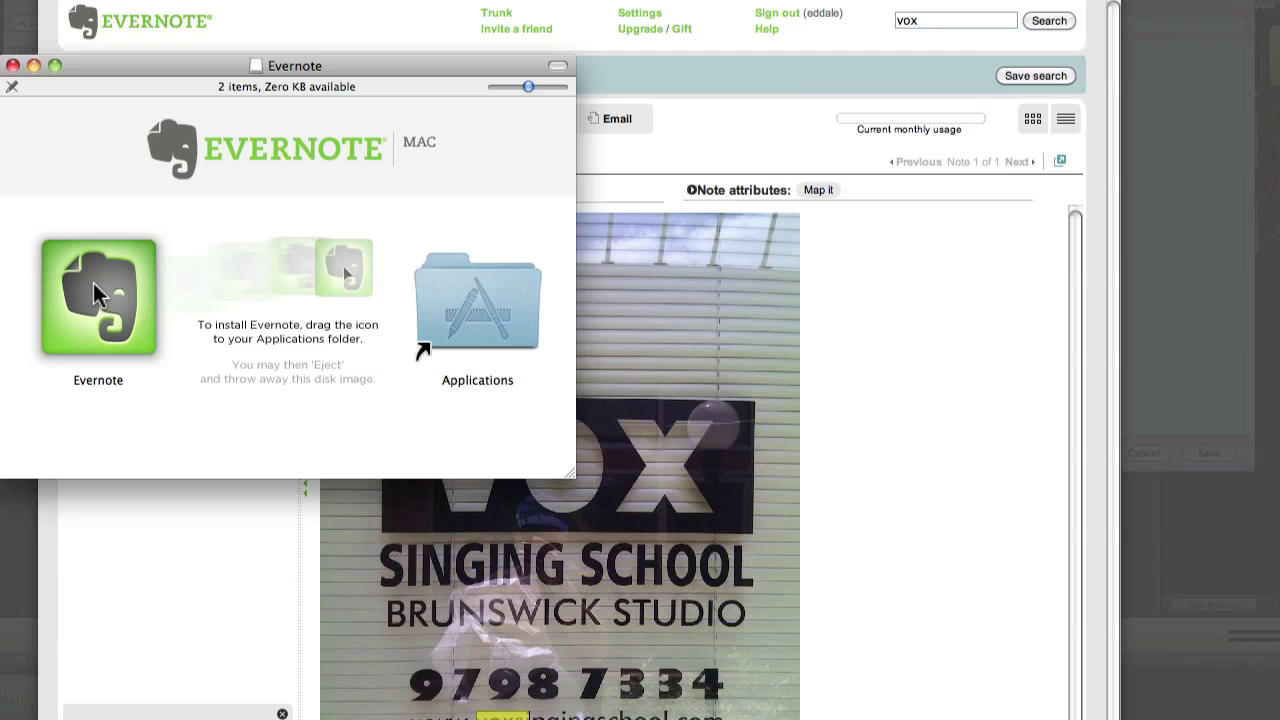
Copy Evernote from the disk image into Applications and accept the Safari clipper plugin install.
left_click(97, 290)
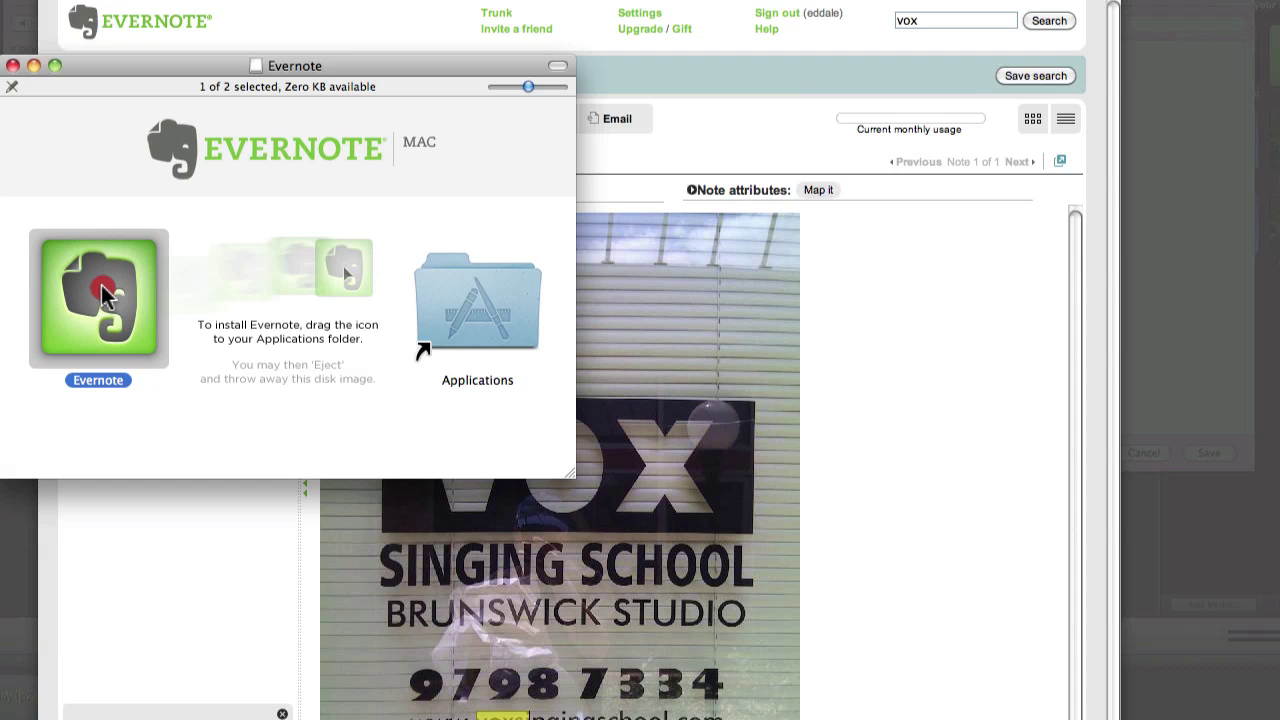
left_click_drag(101, 287, 459, 287)
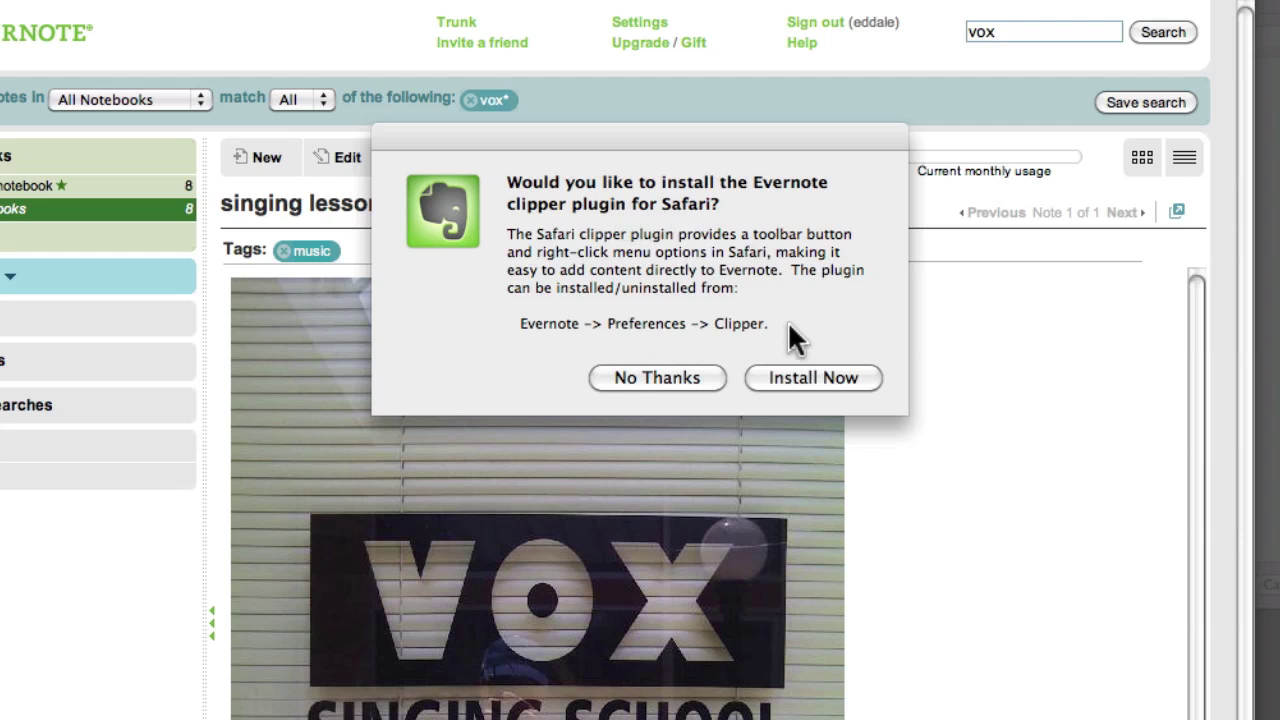
left_click(830, 377)
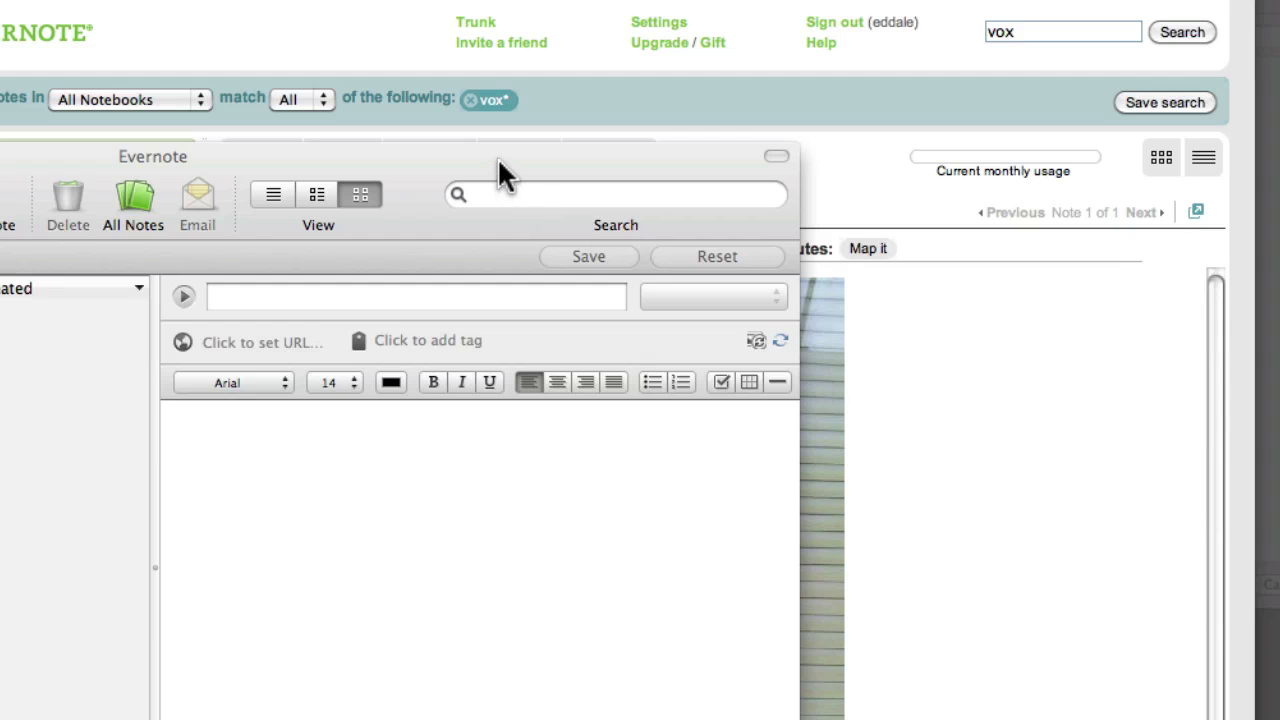
Sign in to the Evernote desktop app with Stay signed in ticked, then return to the browser.
left_click_drag(500, 174, 822, 145)
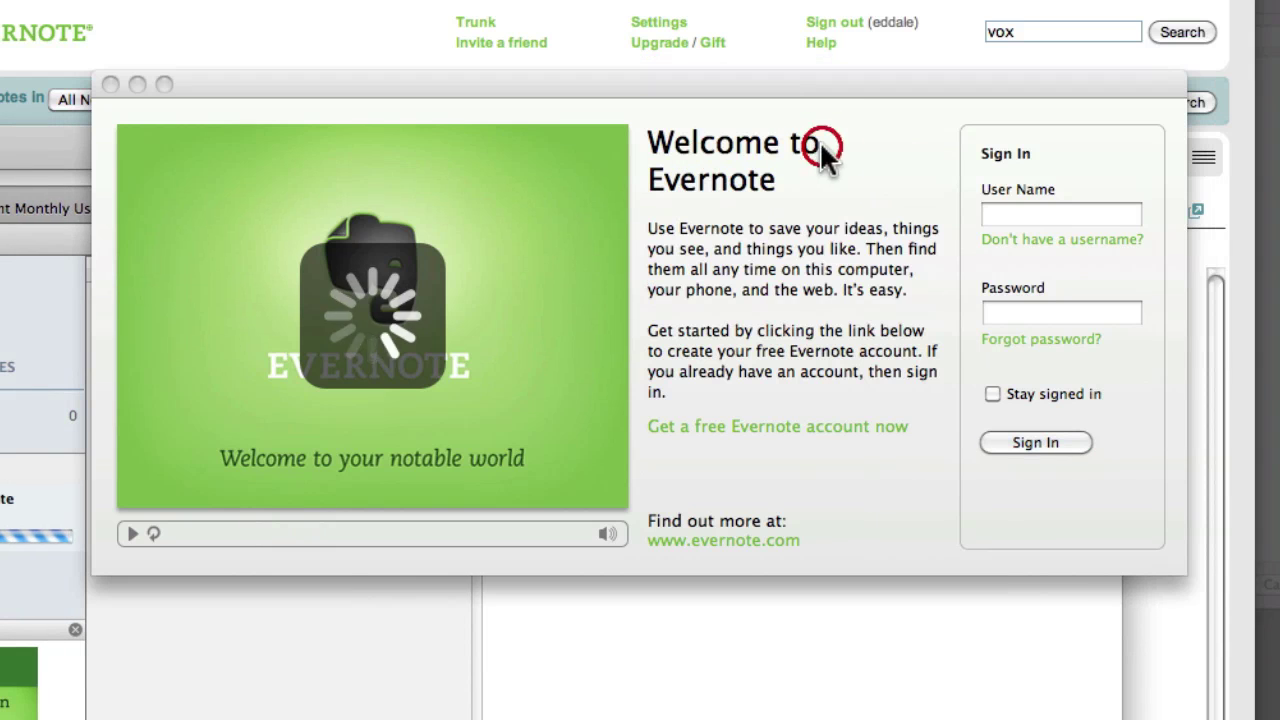
left_click(1076, 206)
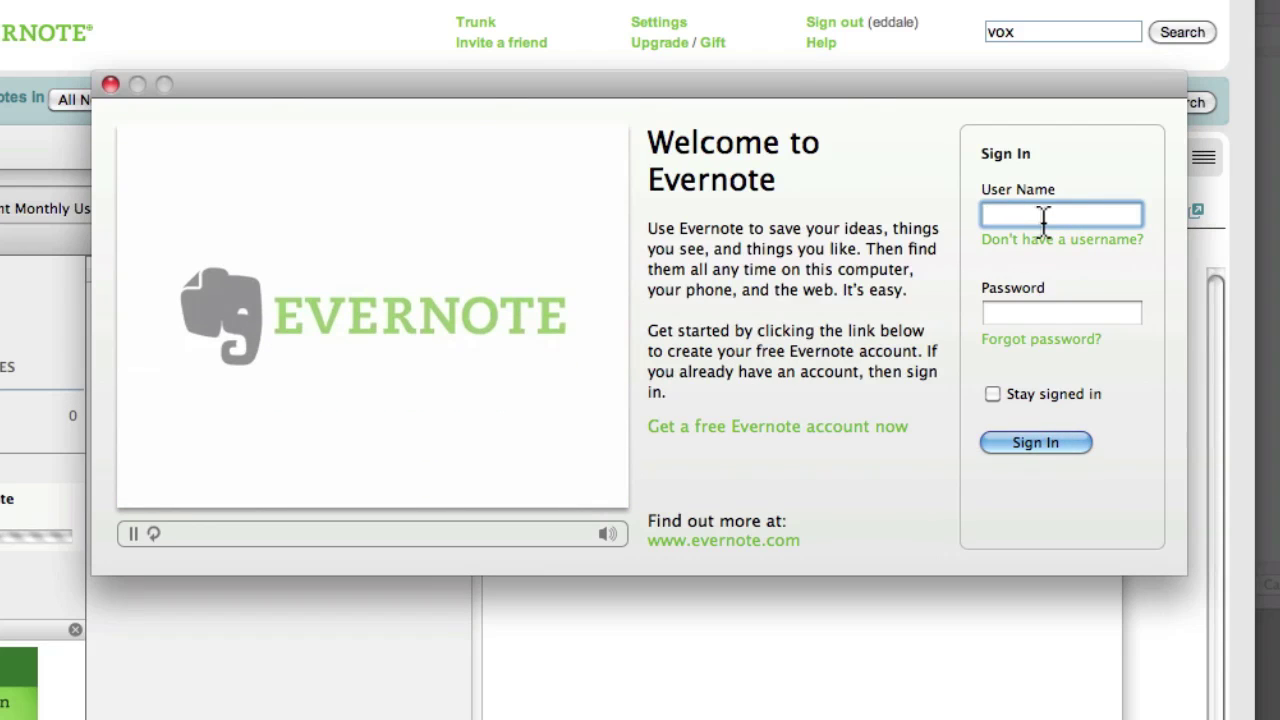
type("eddale")
key("Tab")
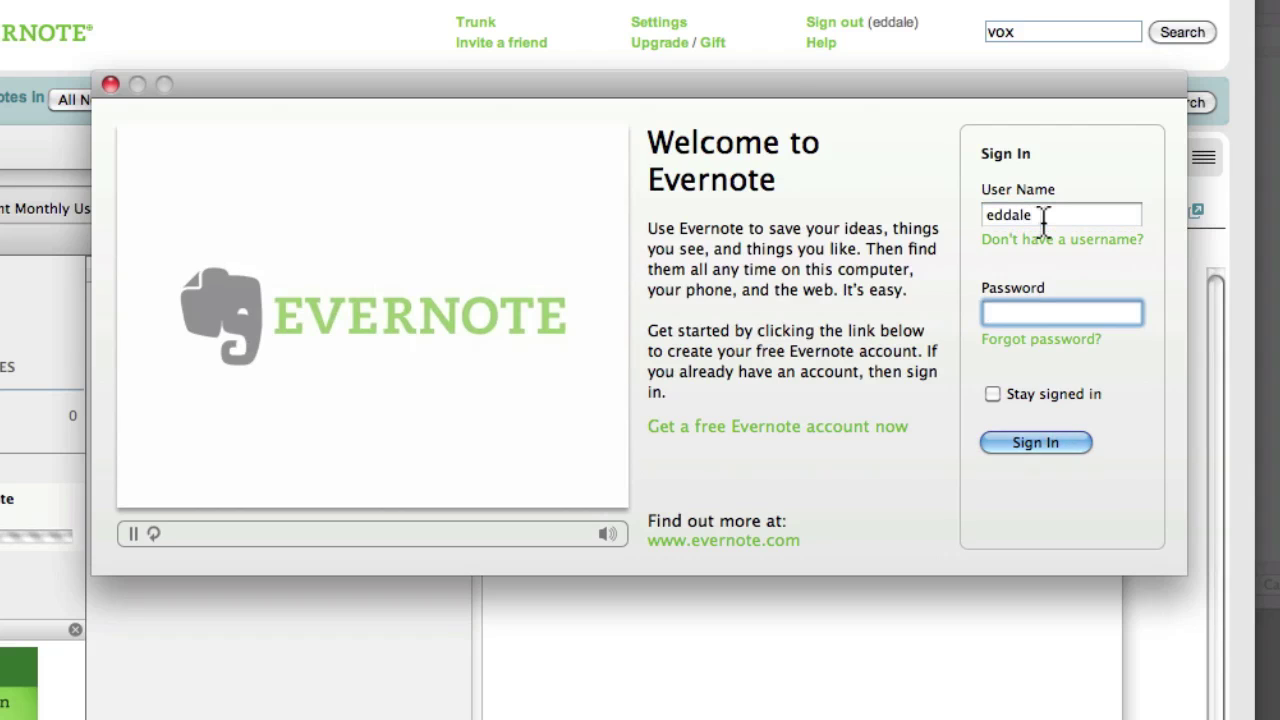
type("••••••••")
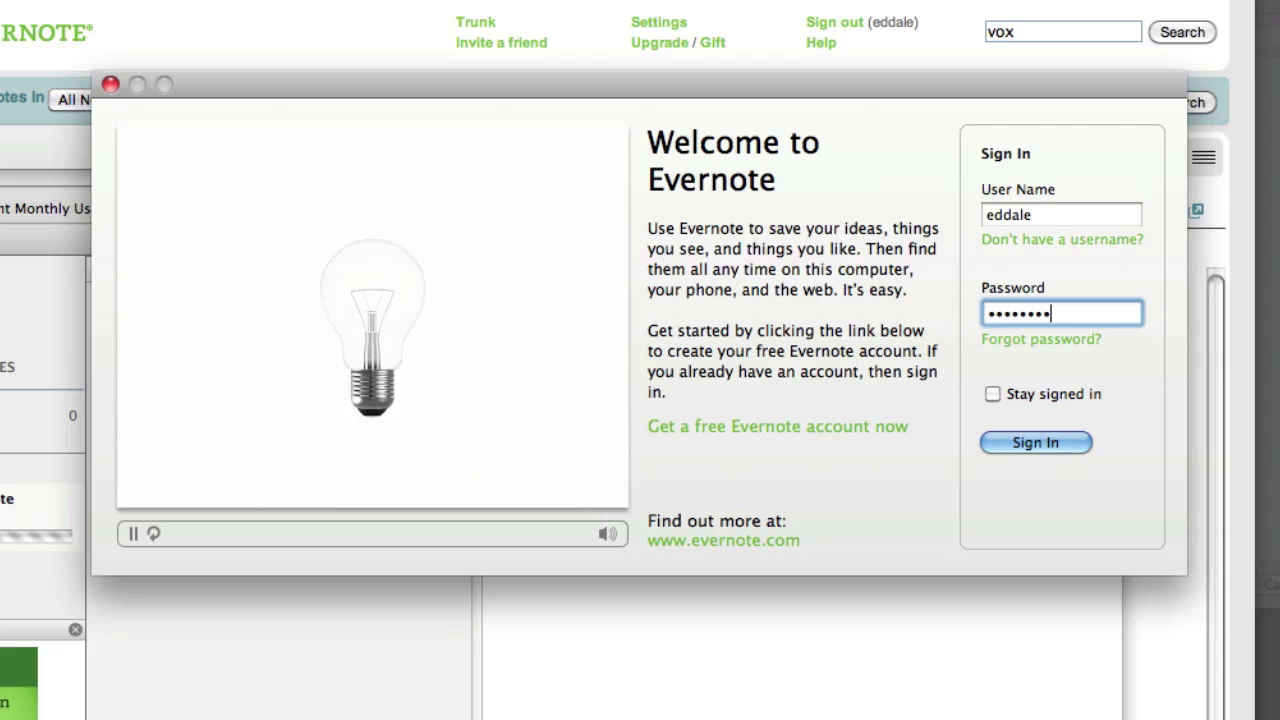
left_click(993, 393)
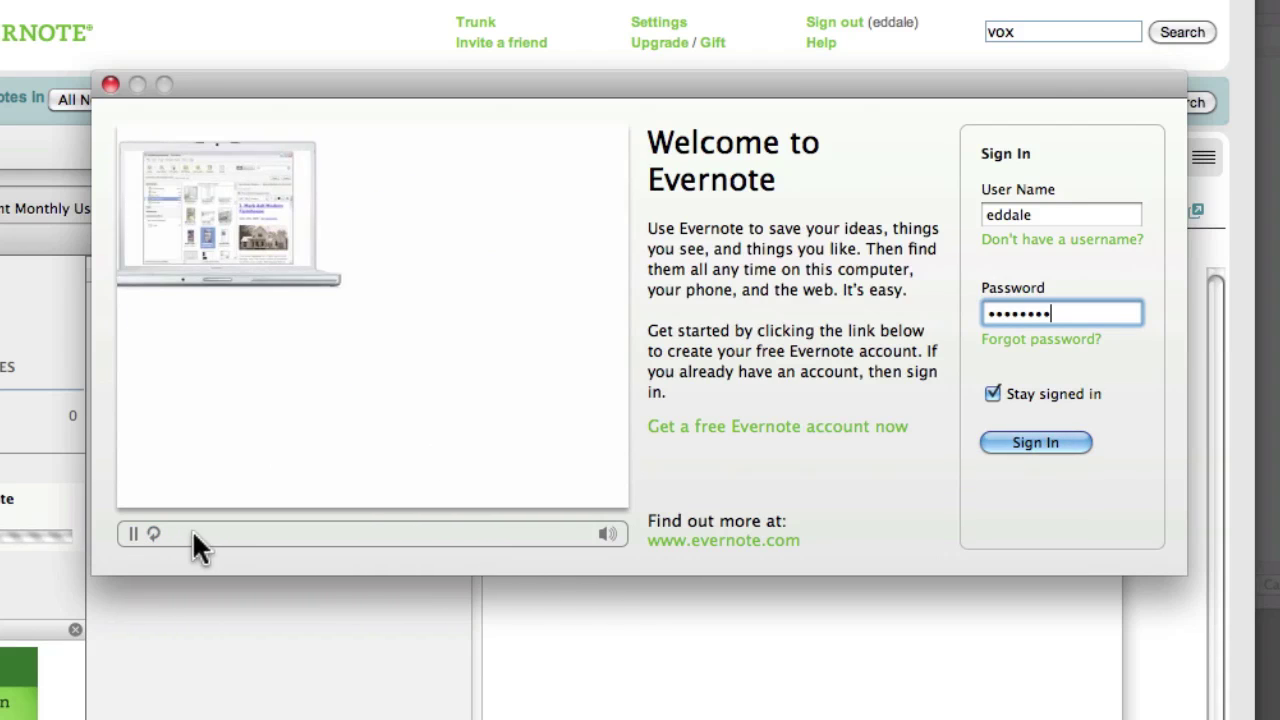
left_click(132, 533)
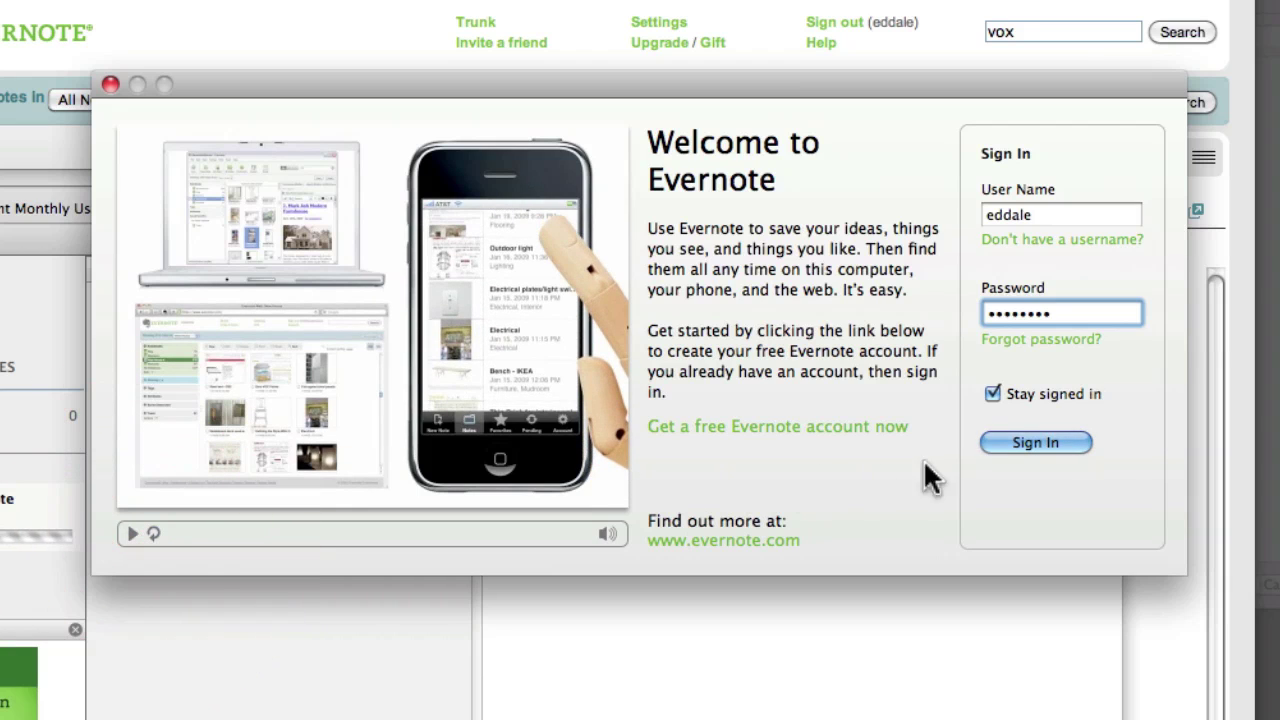
left_click(1032, 445)
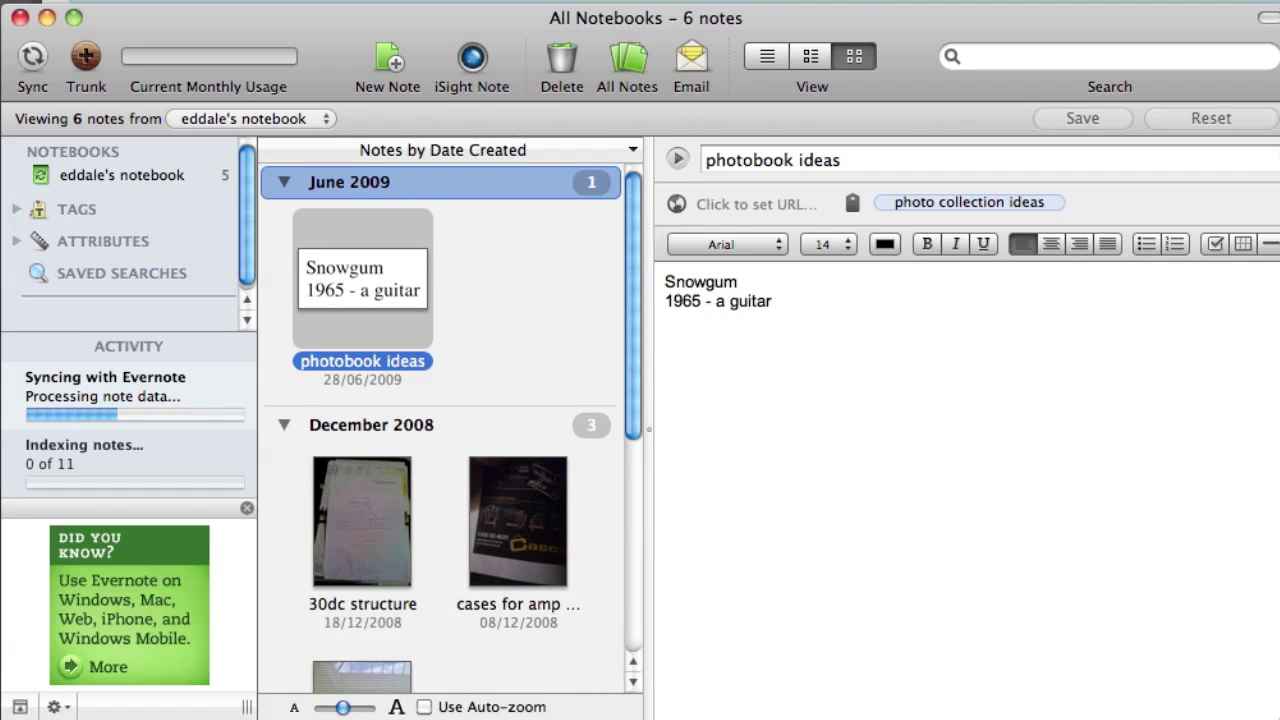
key("super+Tab")
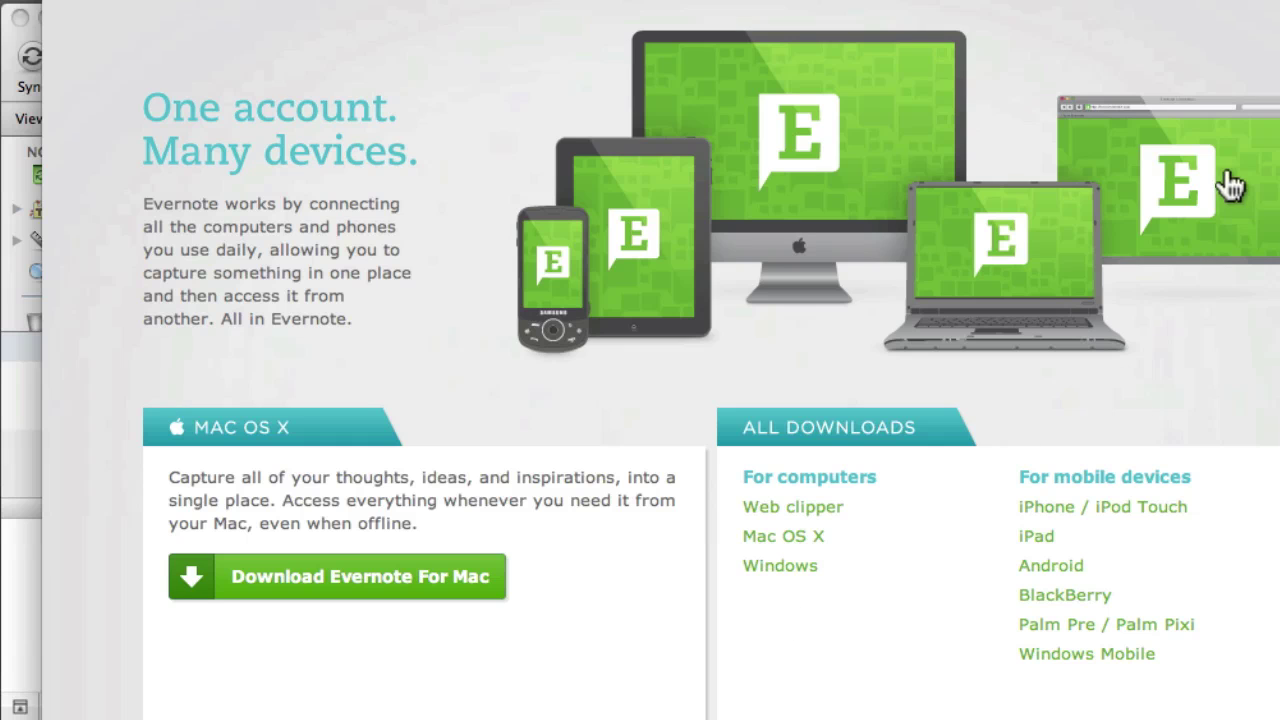
Install the Clip to Evernote Chrome extension from the Web clipper download page.
left_click(838, 512)
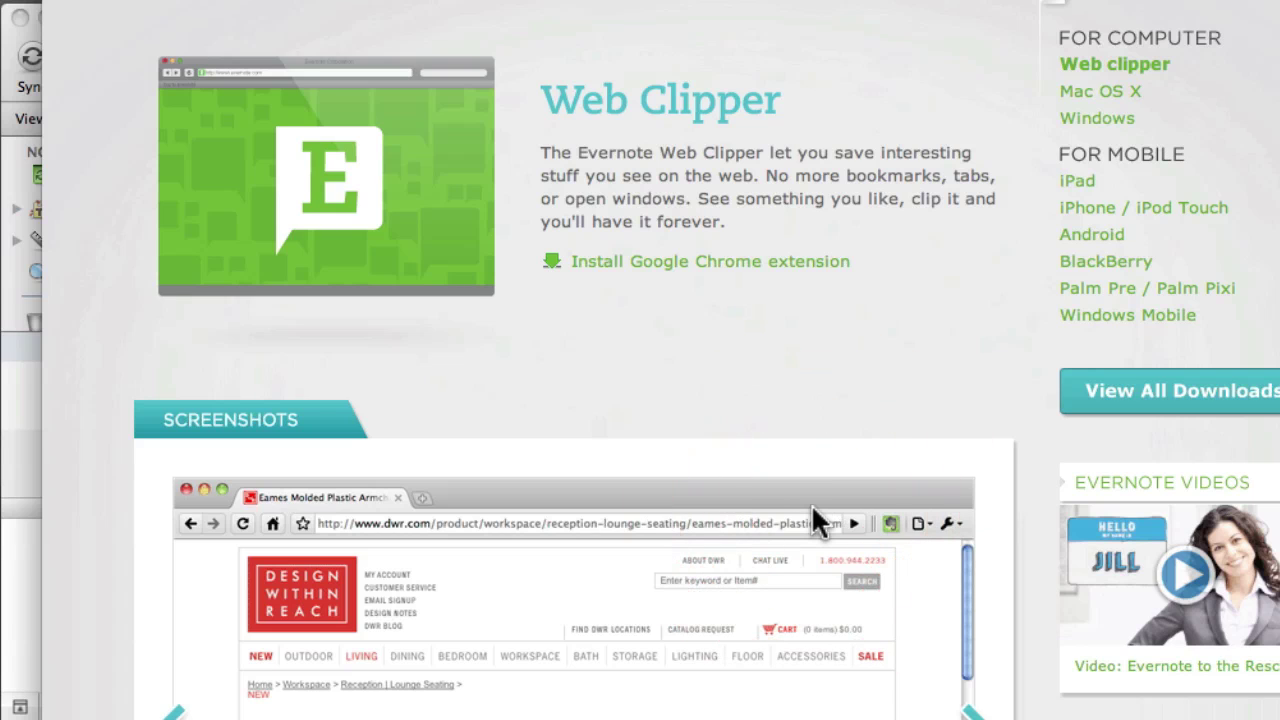
left_click(628, 264)
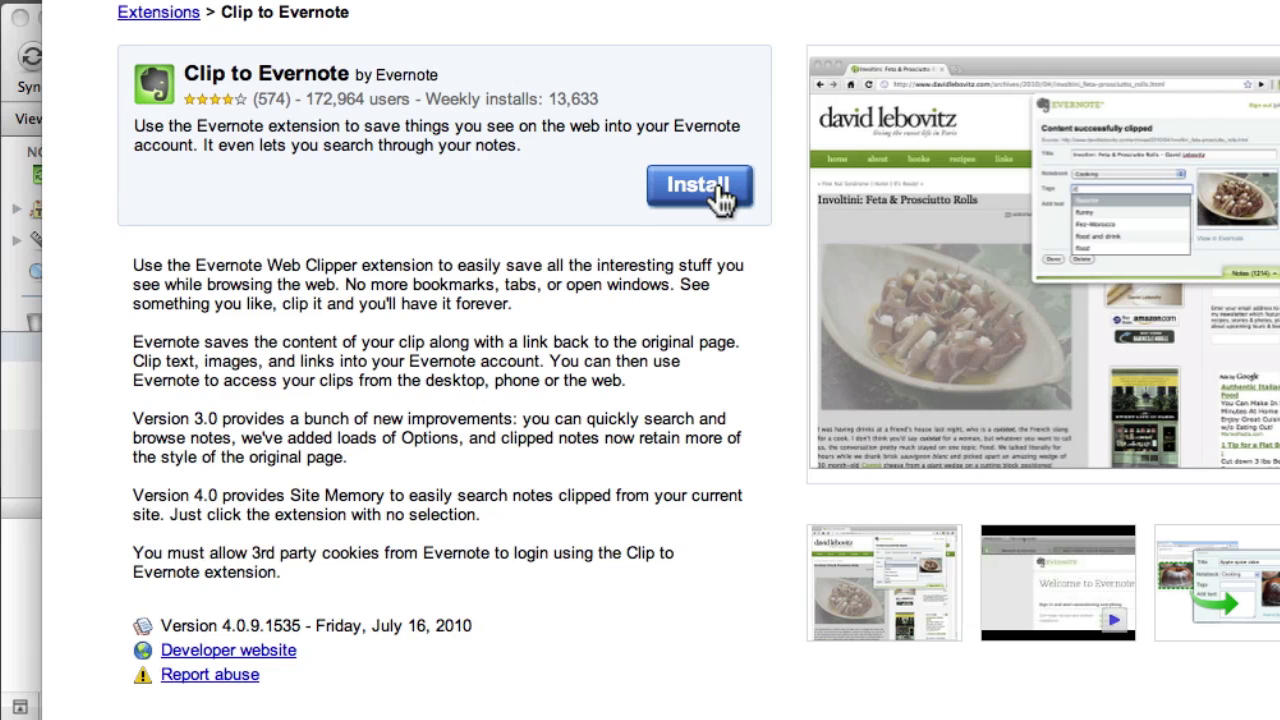
left_click(716, 186)
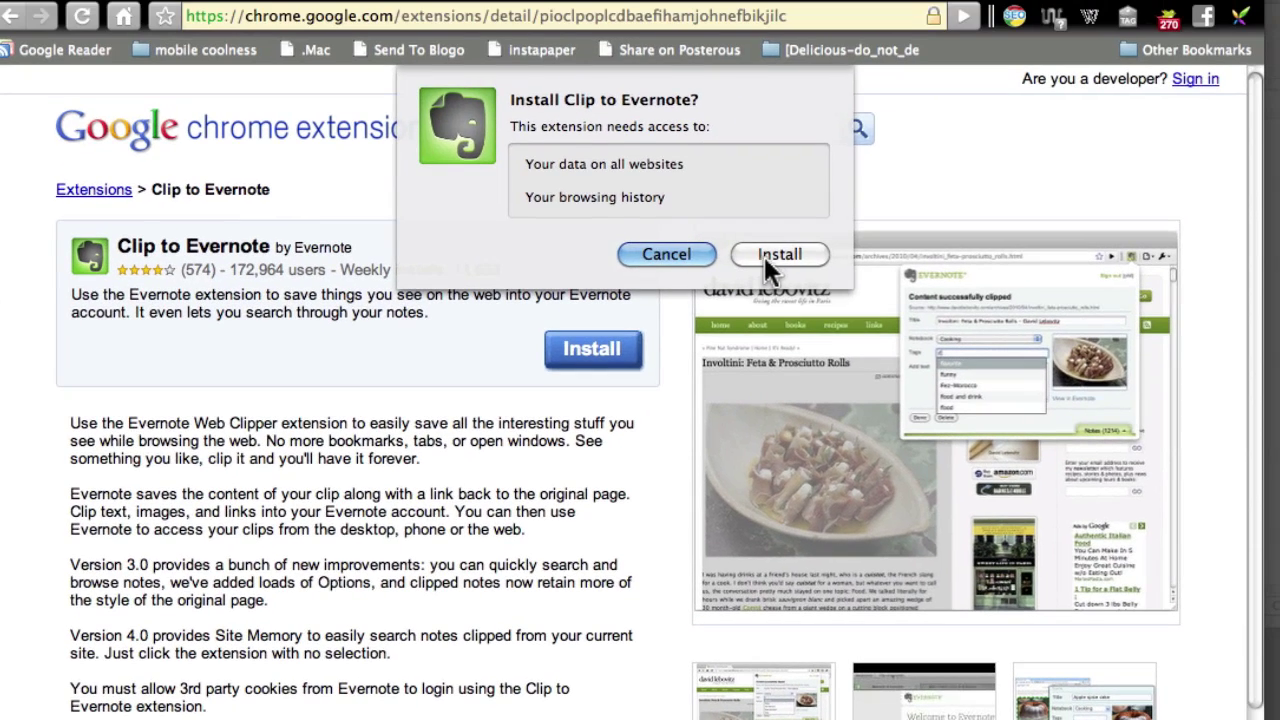
left_click(770, 253)
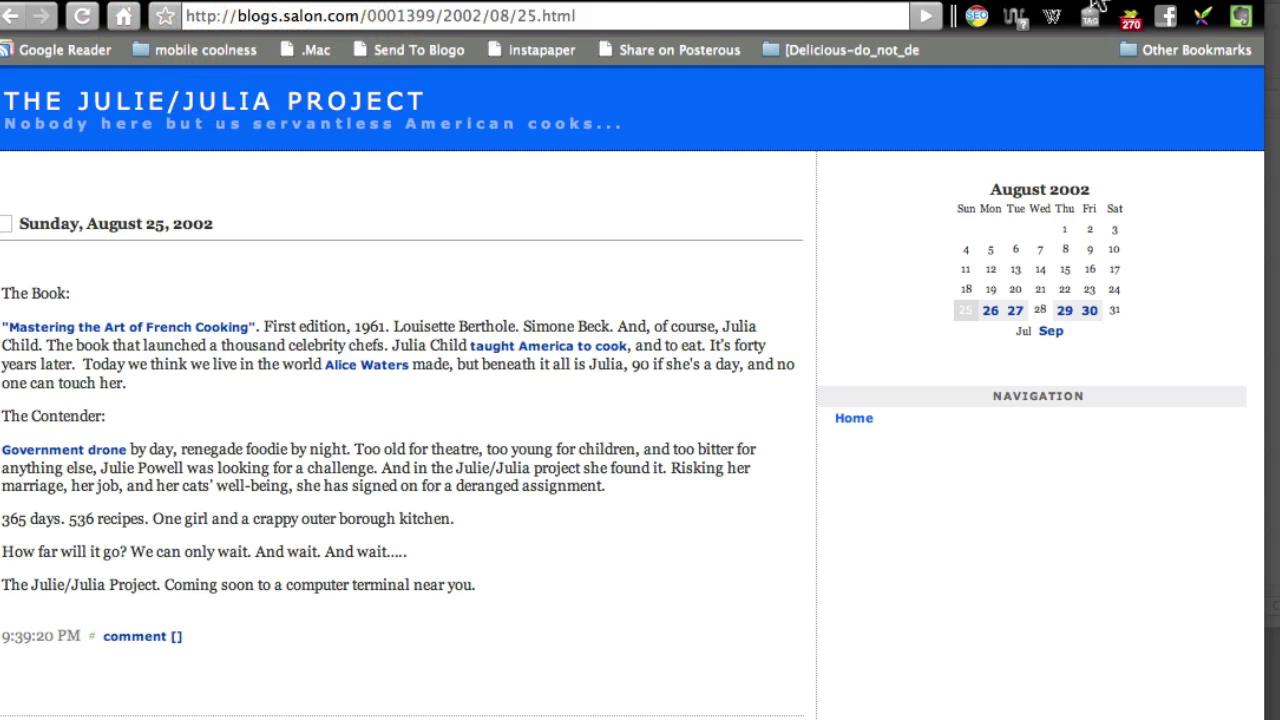
Clip The Julie/Julia Project page tagged 'Market Leadership 365' with comment 'Great example of Market Leadership'.
left_click(1241, 18)
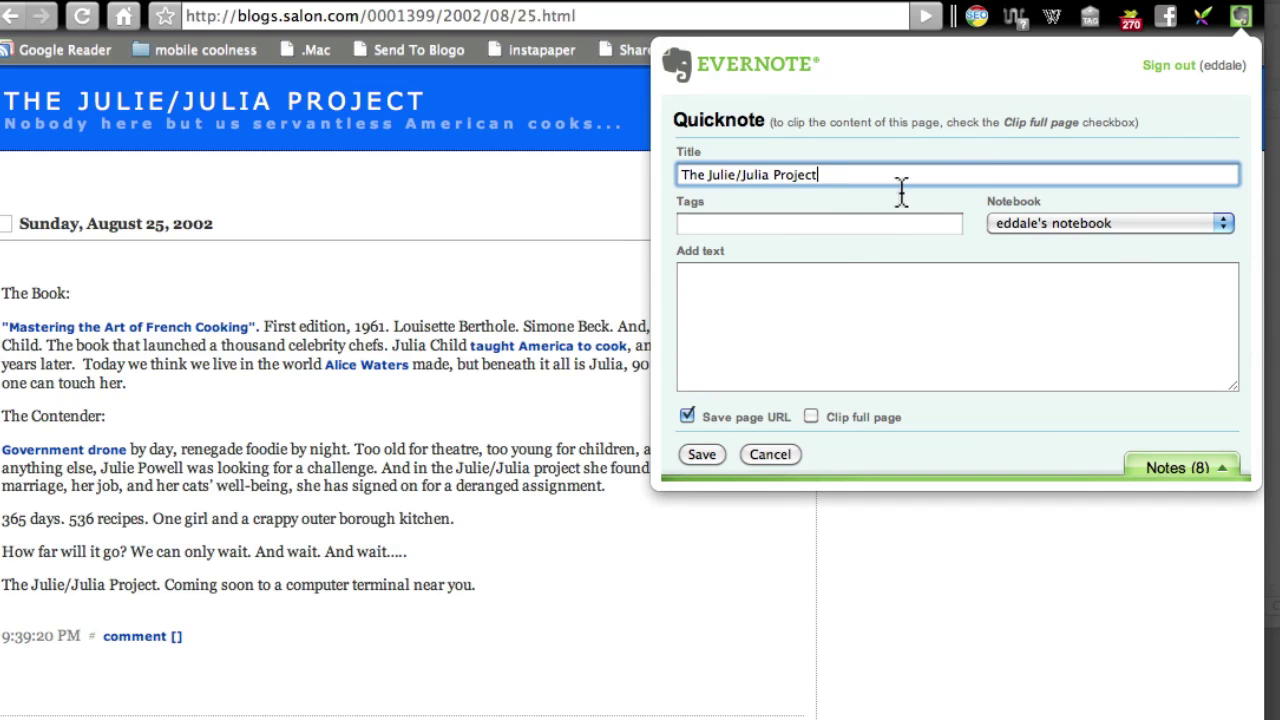
left_click(834, 222)
type("Market Lead")
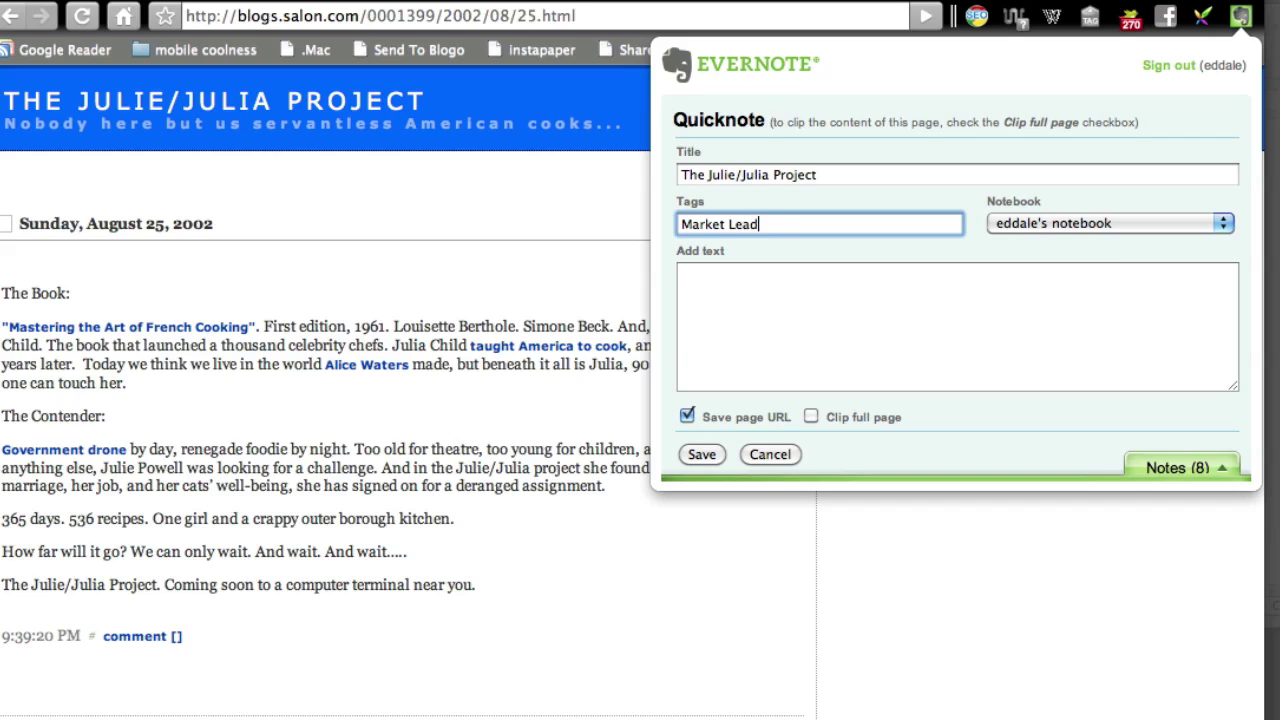
type("ership")
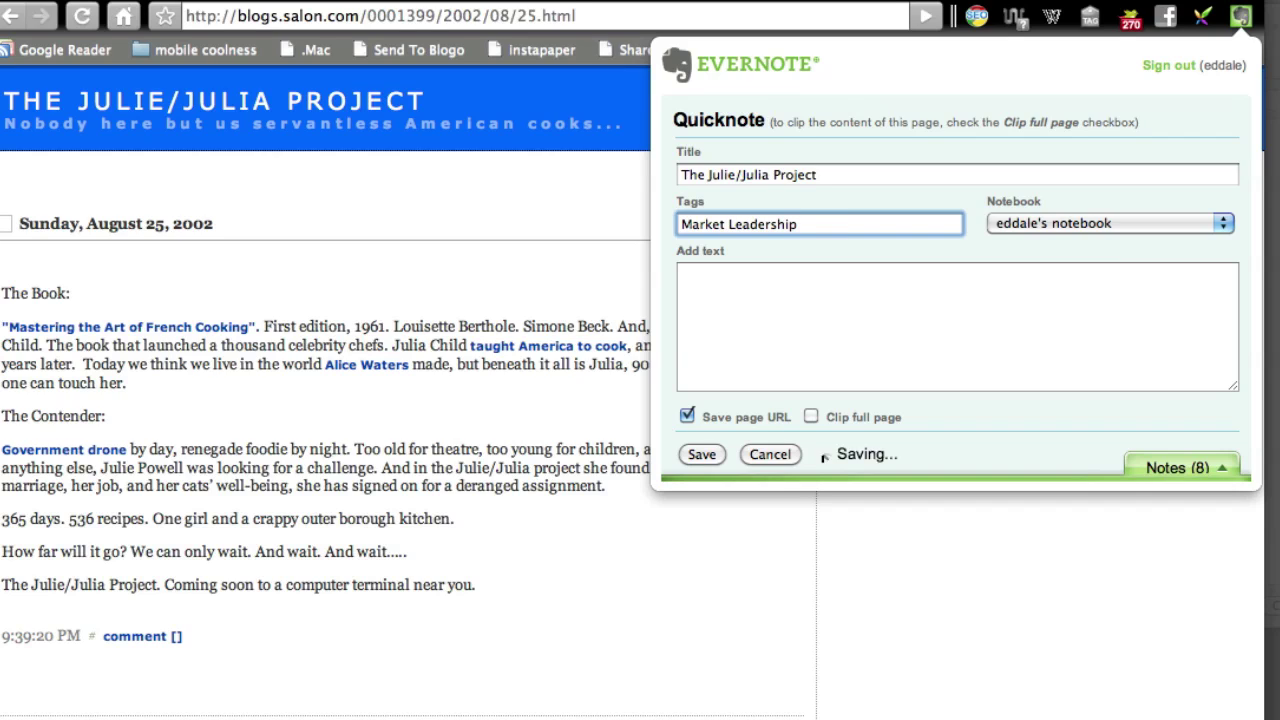
type(" 365")
left_click(828, 308)
type("Great example of Market Leadership")
key("ctrl+Return")
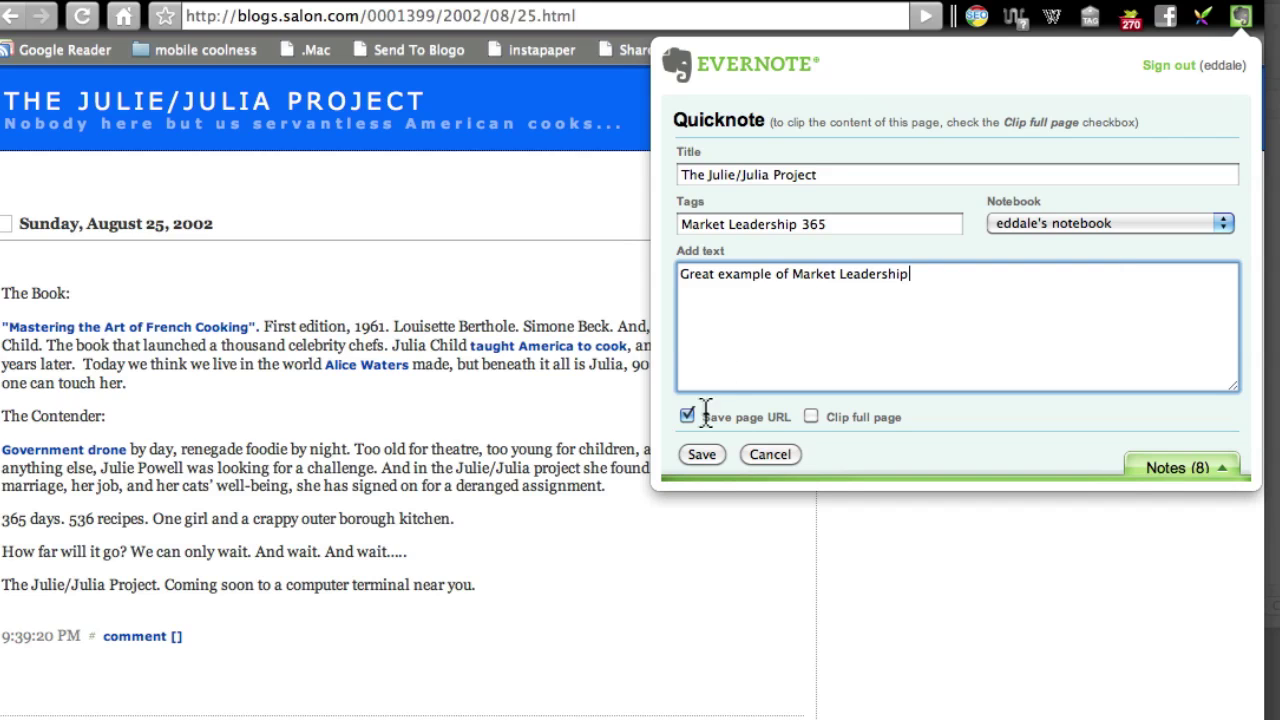
left_click(702, 455)
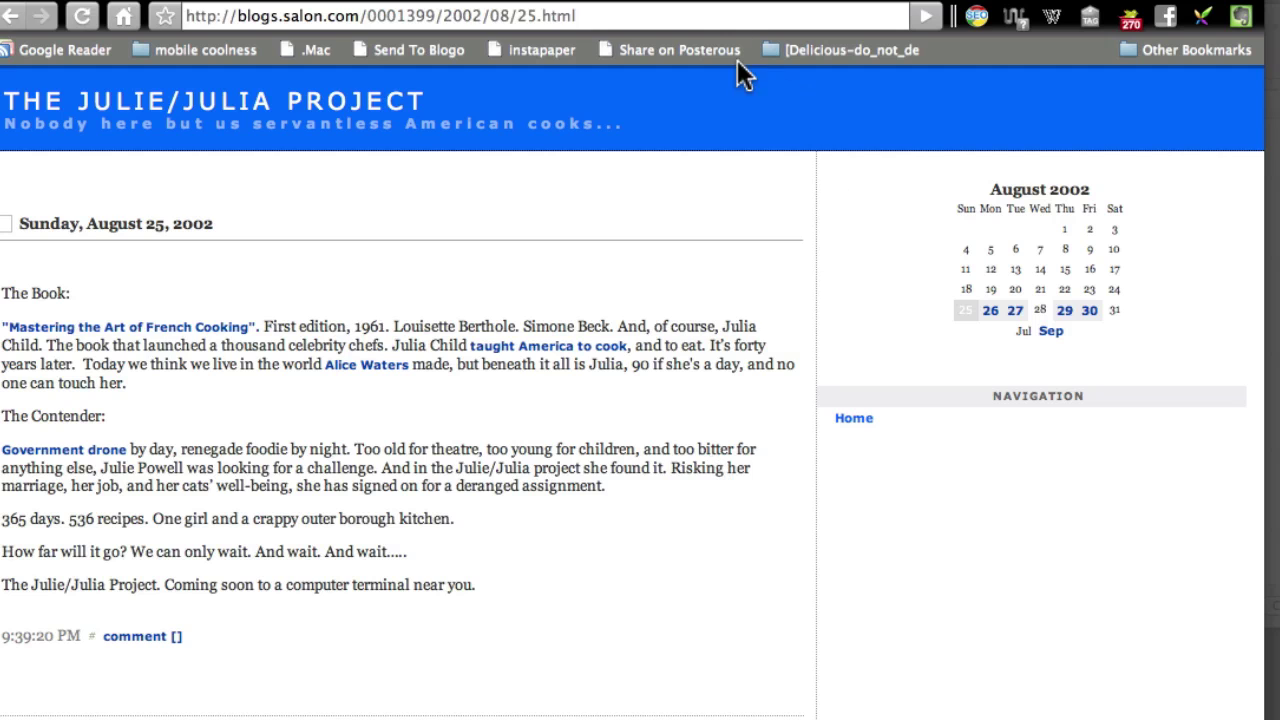
Go back to the 365 Portraits page through the browser's recent history.
left_click(806, 4)
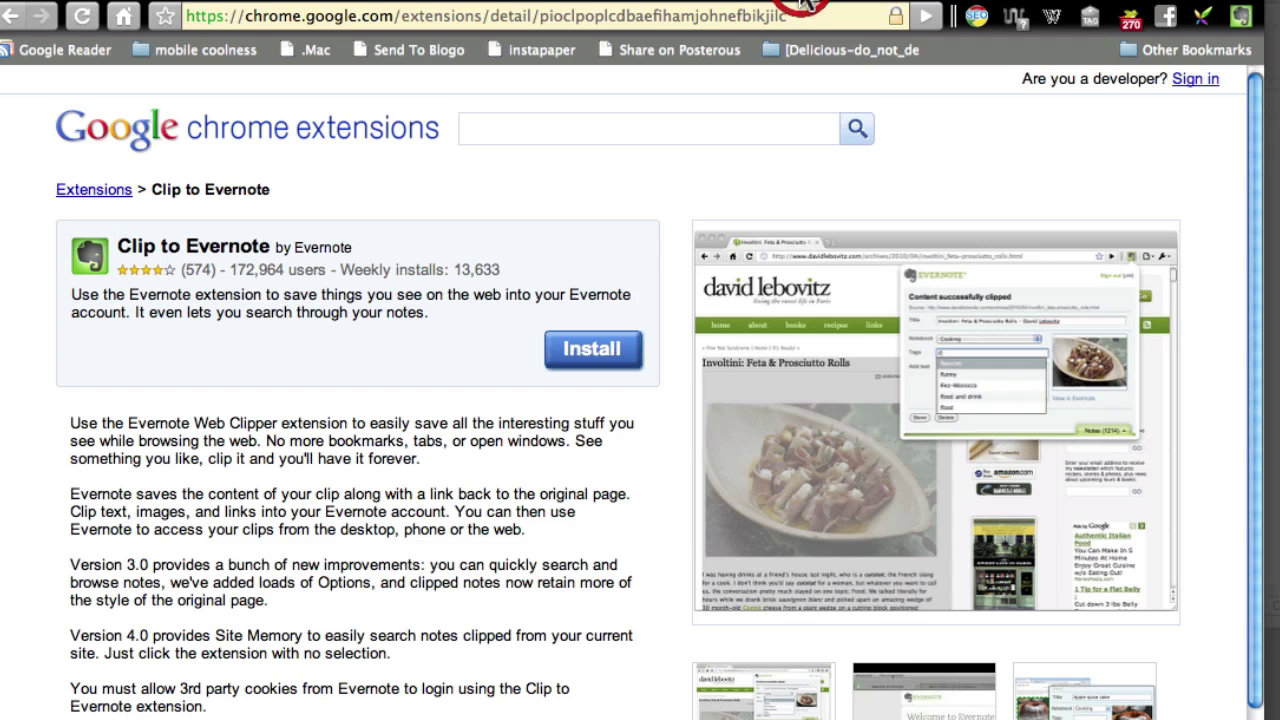
left_click(10, 14)
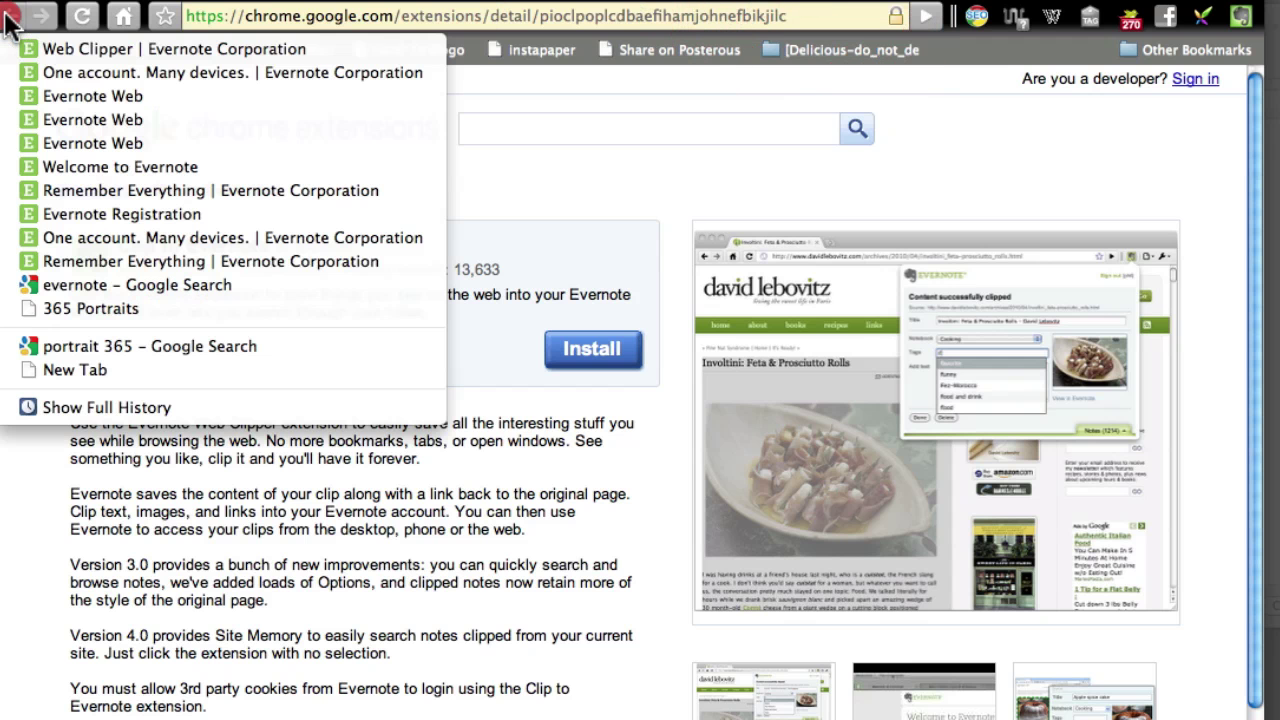
left_click(126, 306)
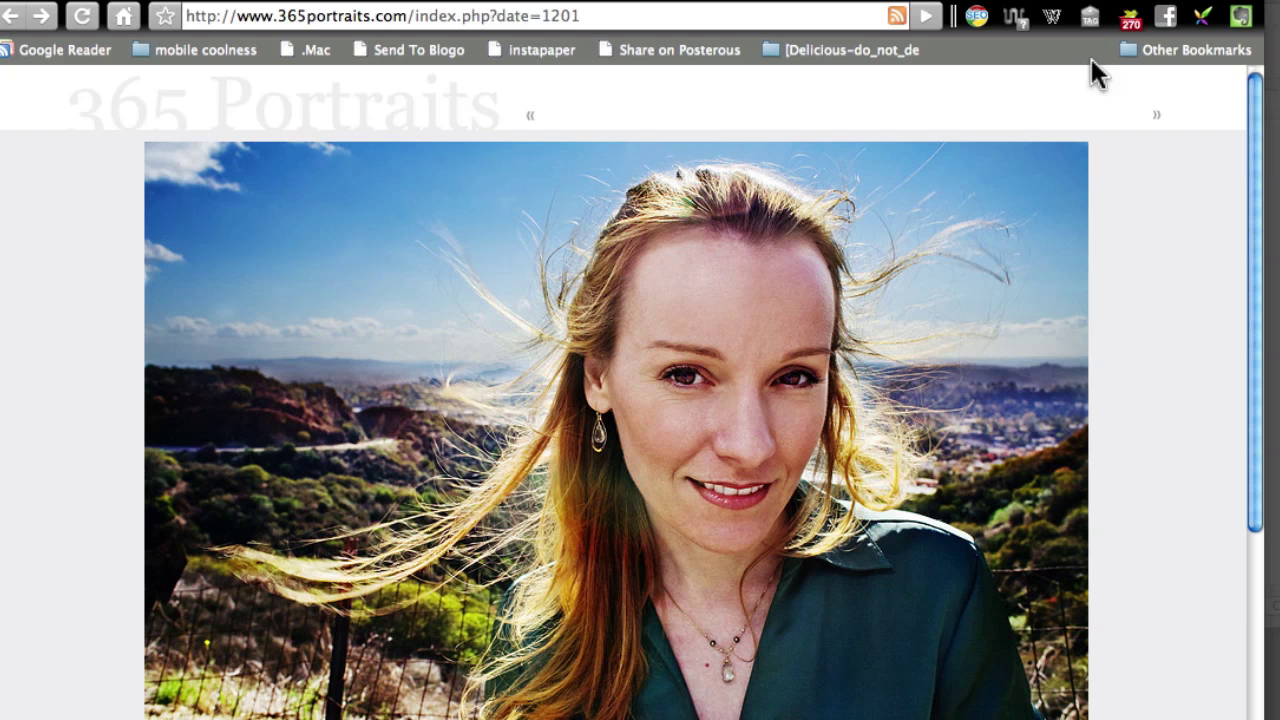
Clip it tagged 'Market Leadership 365' with comment 'Another great Example of Market Leadership'.
left_click(1245, 16)
left_click(817, 224)
type("Market Leadership")
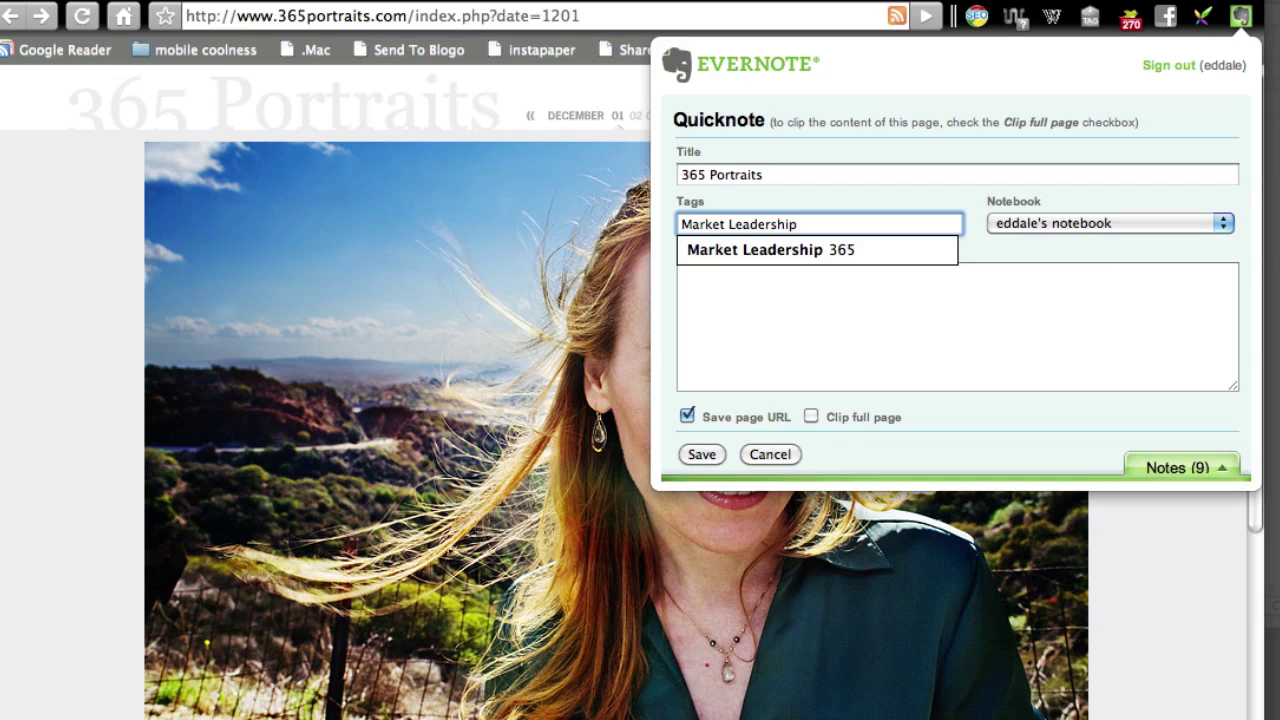
key("Down")
key("Return")
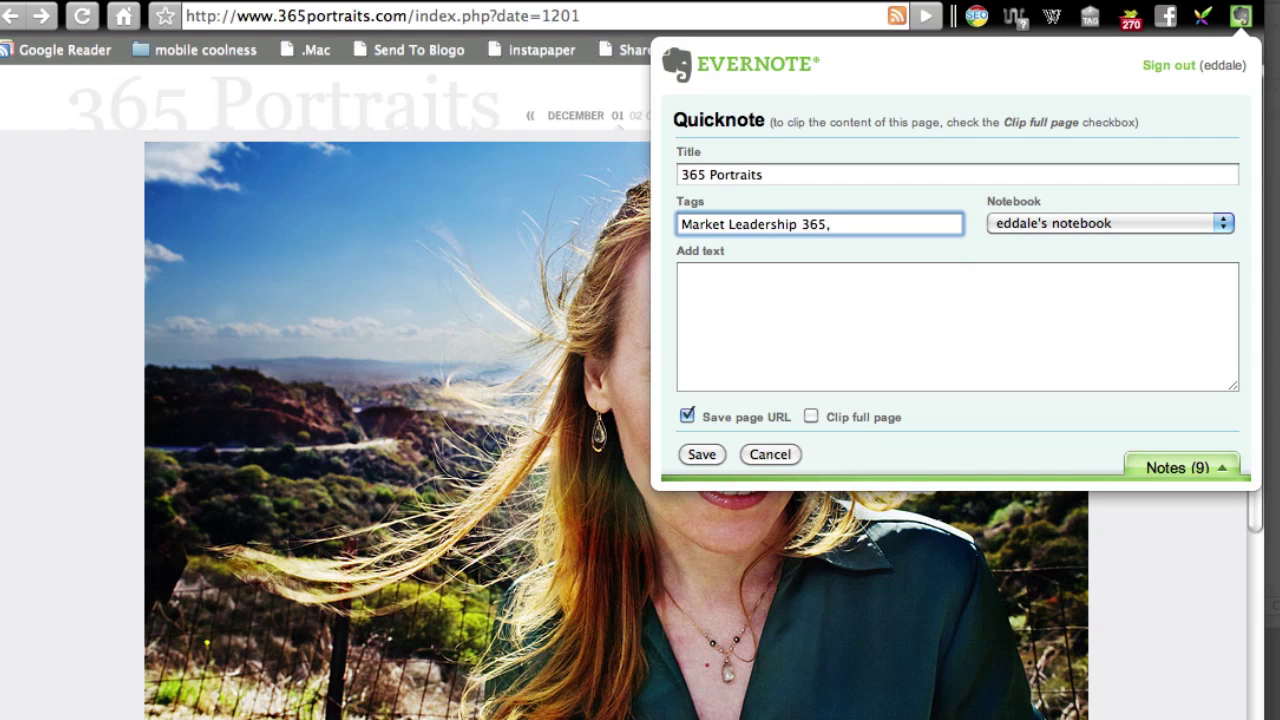
left_click(876, 319)
type("Another")
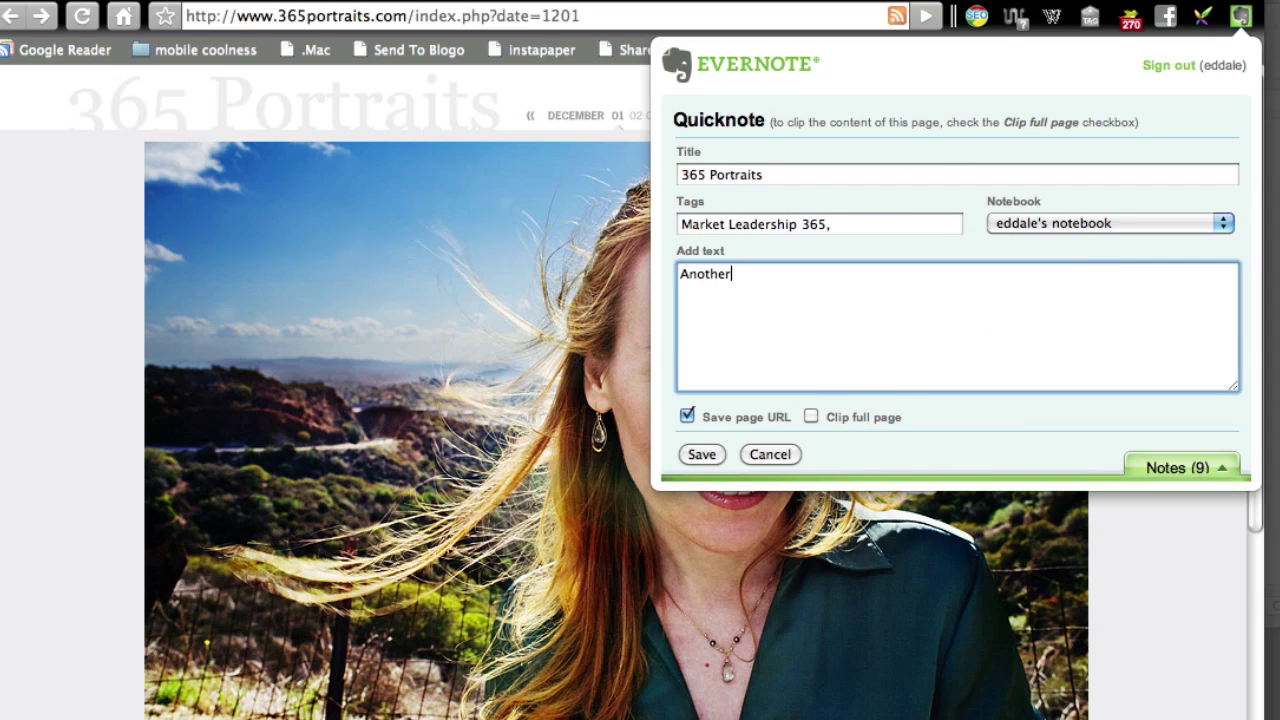
type(" great Example of")
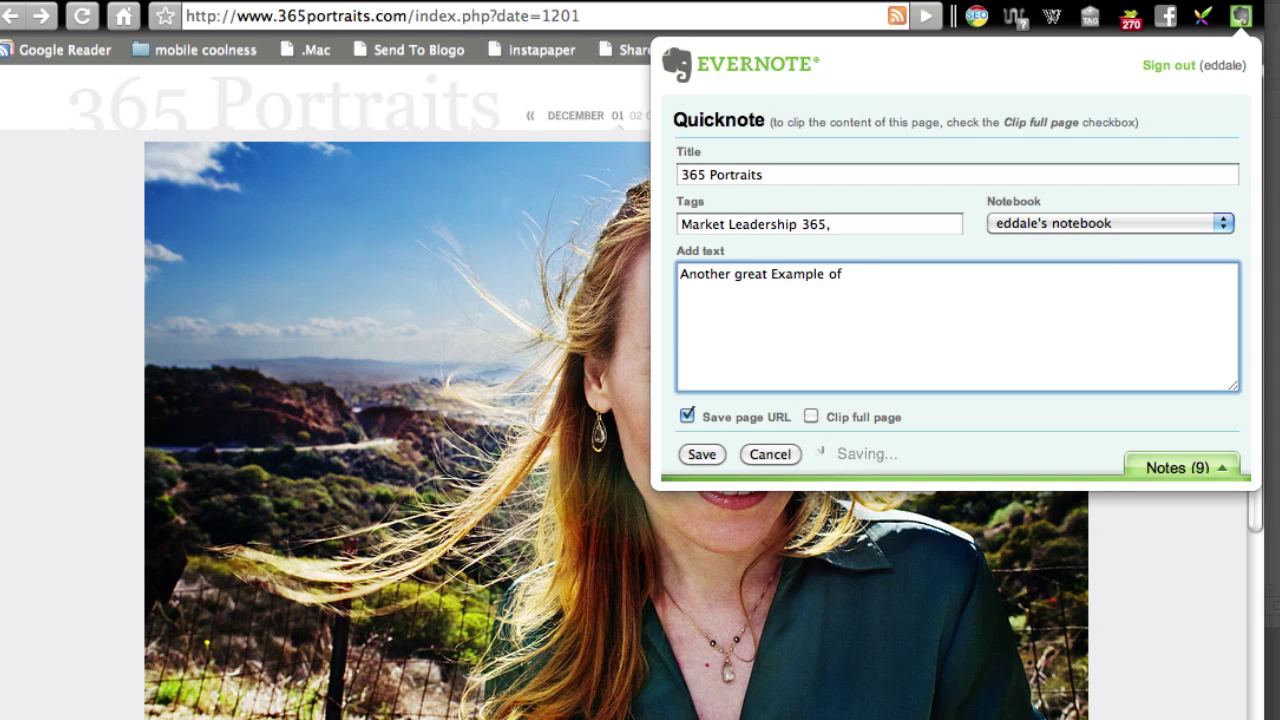
type(" Market Le")
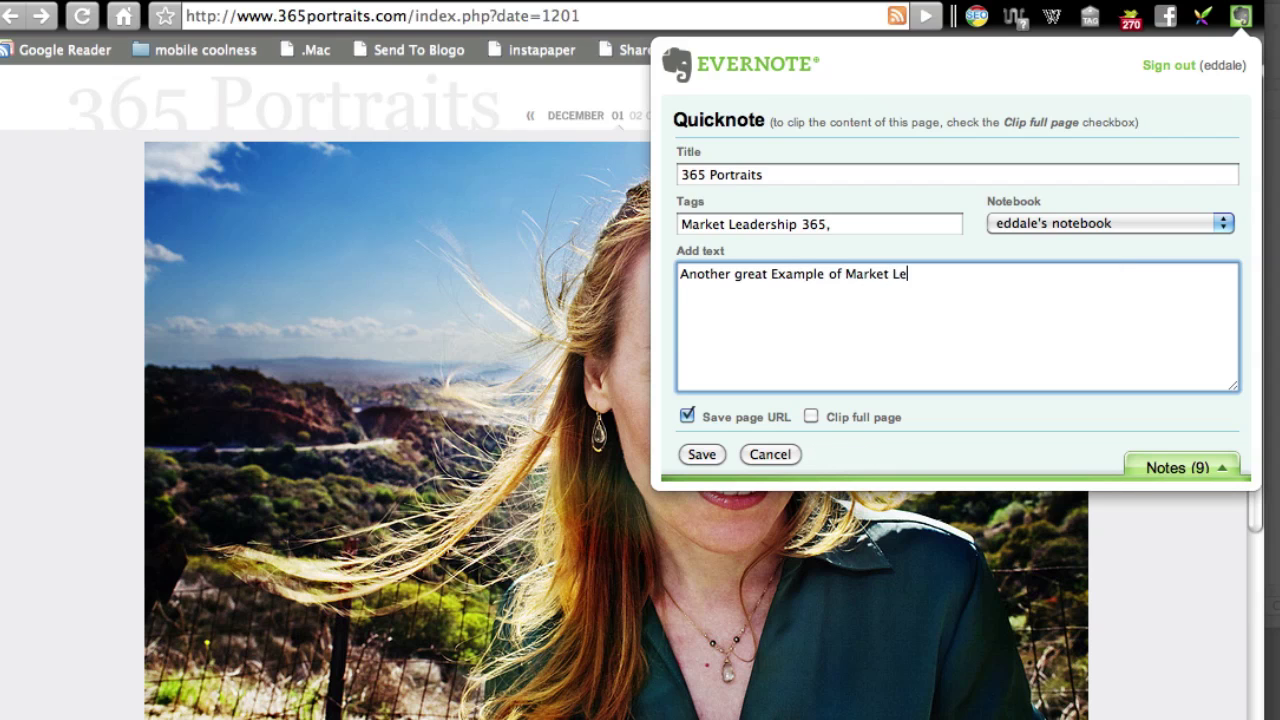
type("adership")
left_click(701, 452)
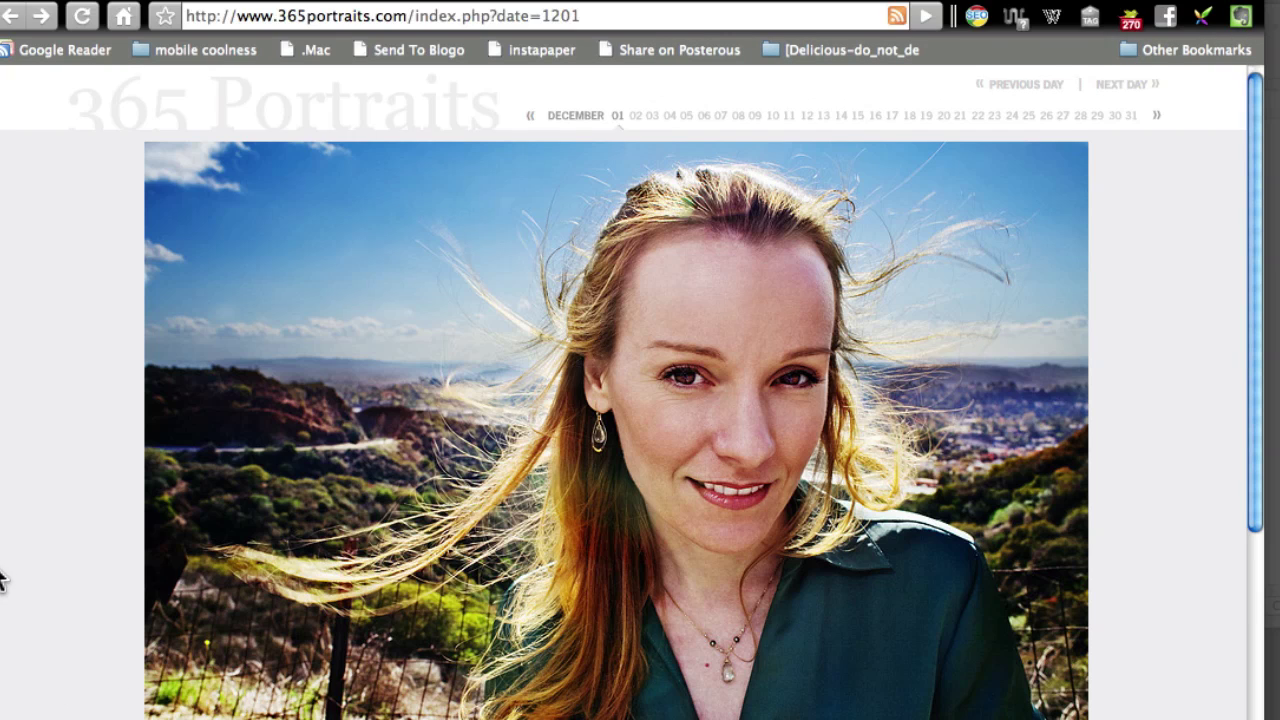
Bring up the Evernote desktop notes window and sync to pull in the new clips.
left_click(14, 434)
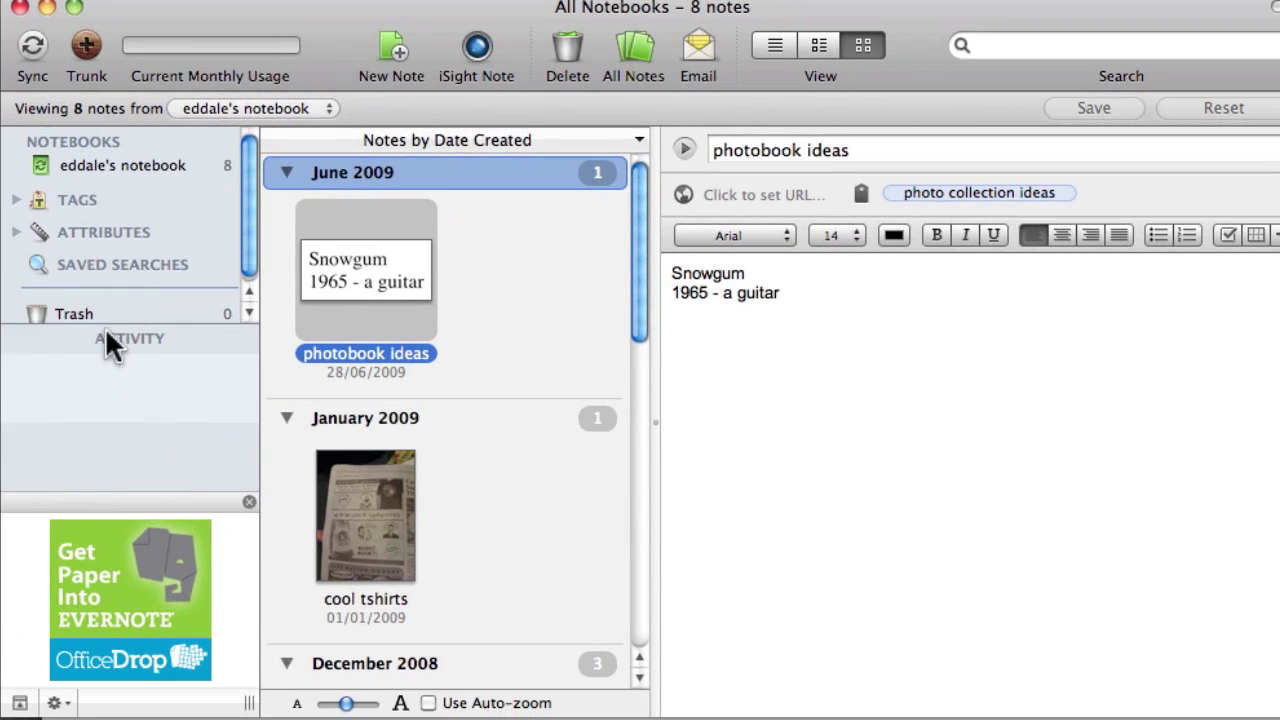
scroll(290, 170, "down", 1)
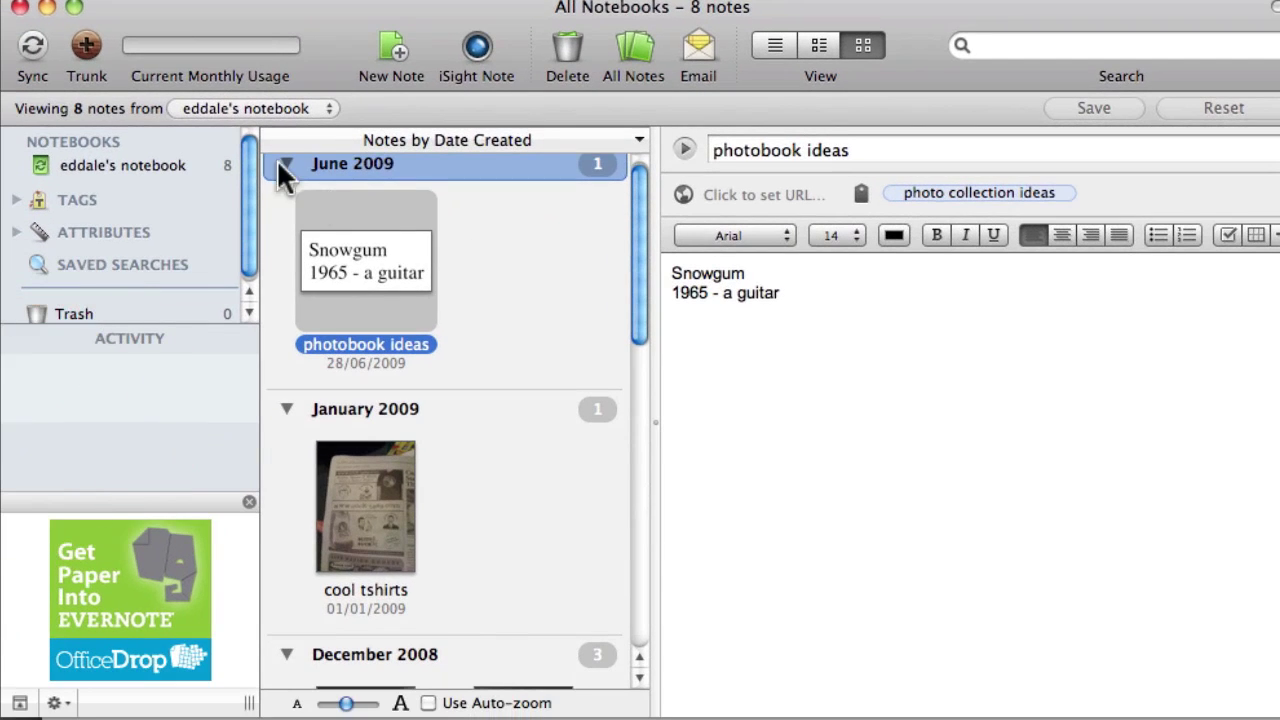
left_click(32, 50)
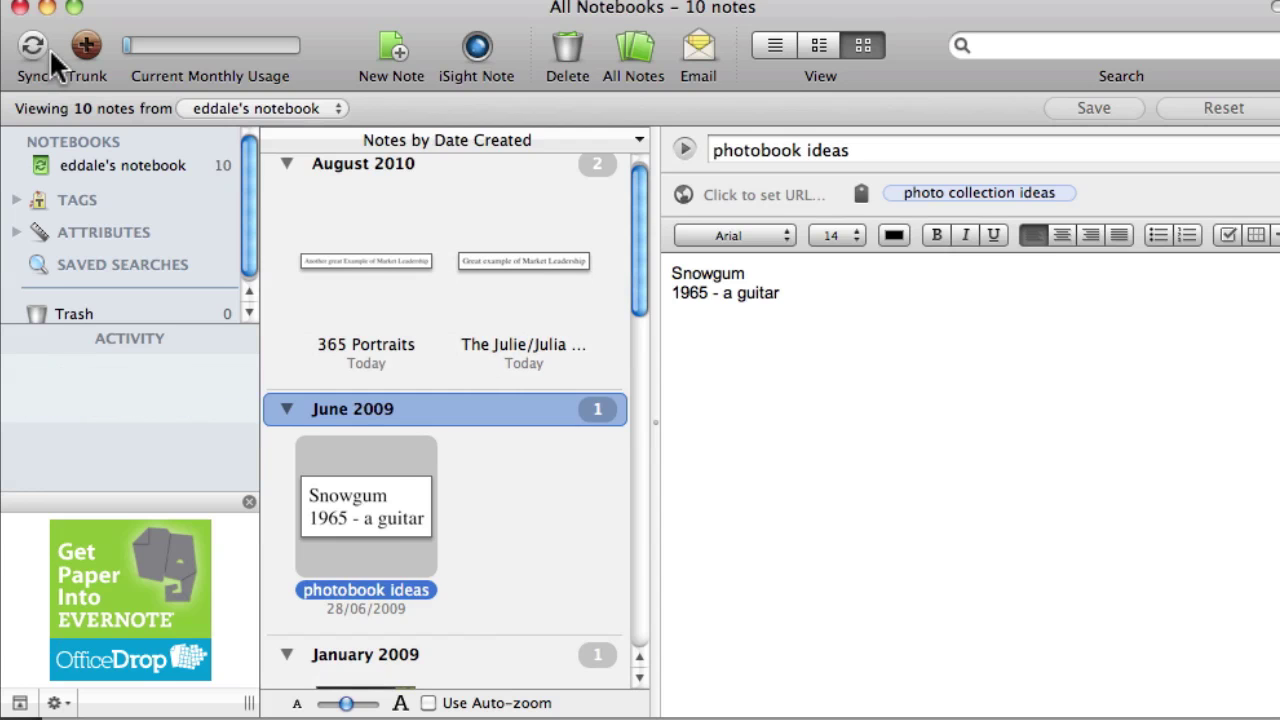
Add the tag 'blog idea' to the 365 Portraits note.
left_click(363, 259)
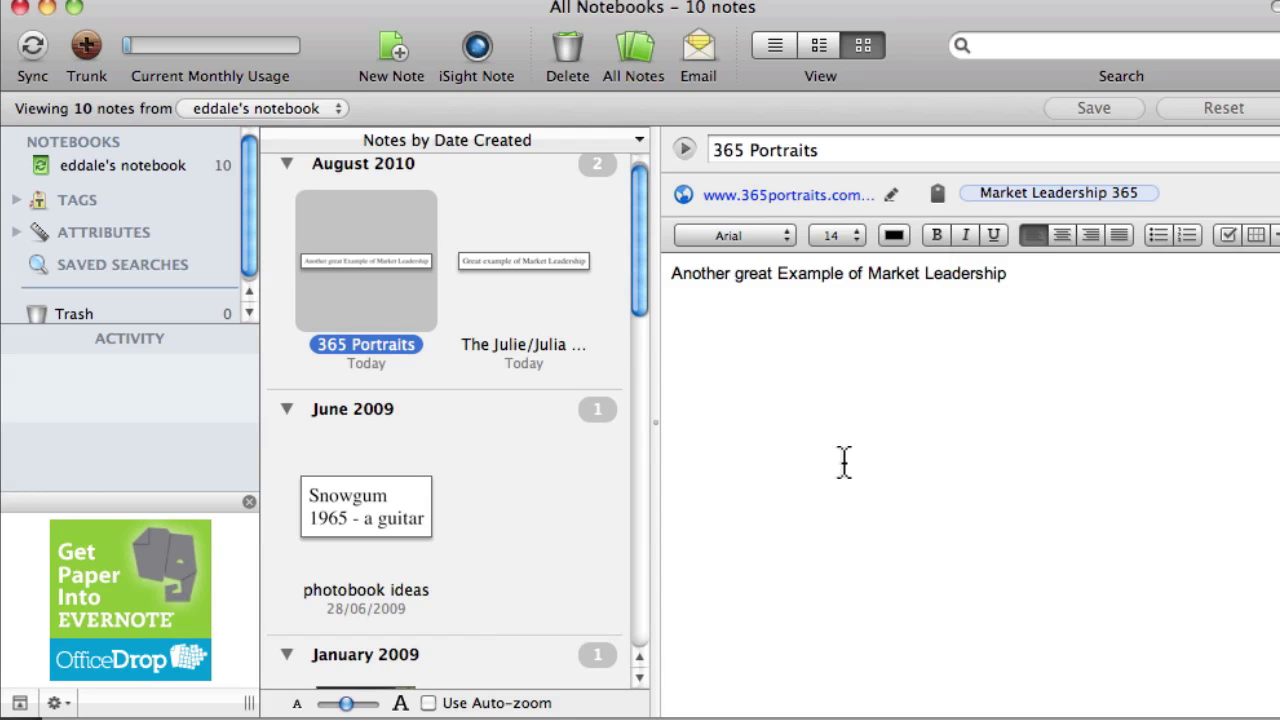
left_click(936, 192)
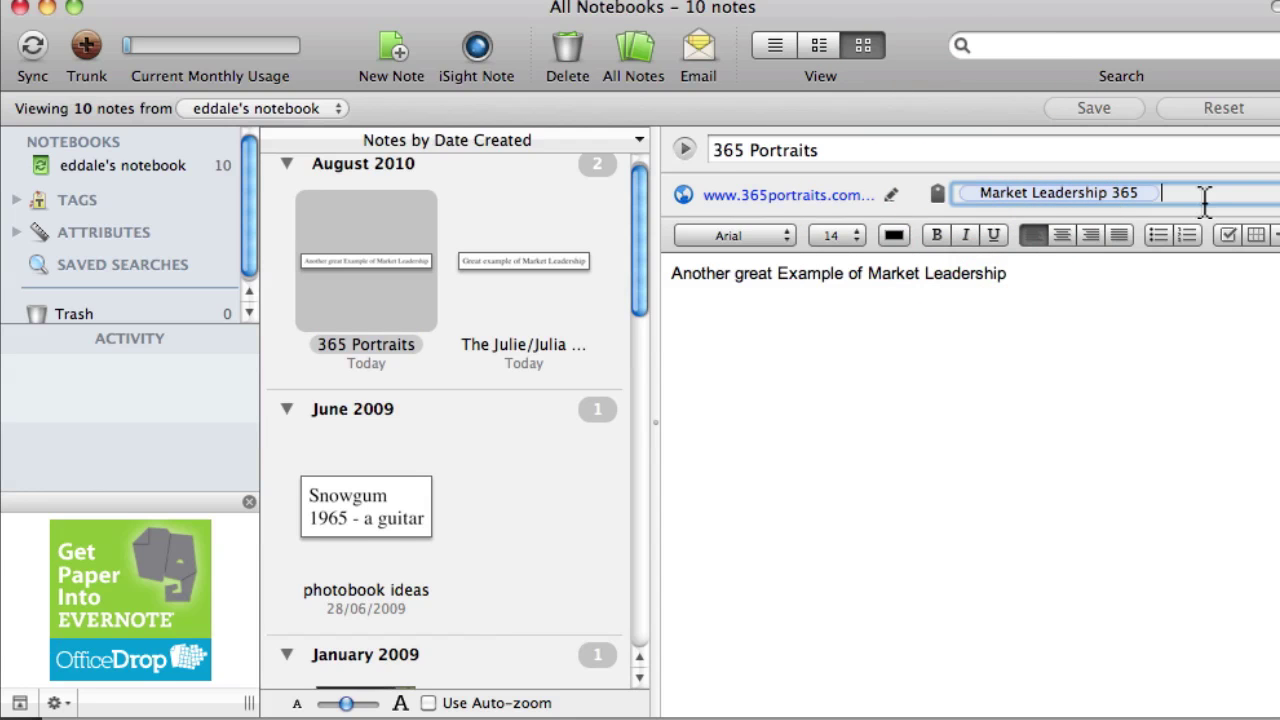
type("blog idea")
Confirm the 'blog idea' tag and switch to the Julie & Julia trailer page.
key("Return")
key("super+Tab")
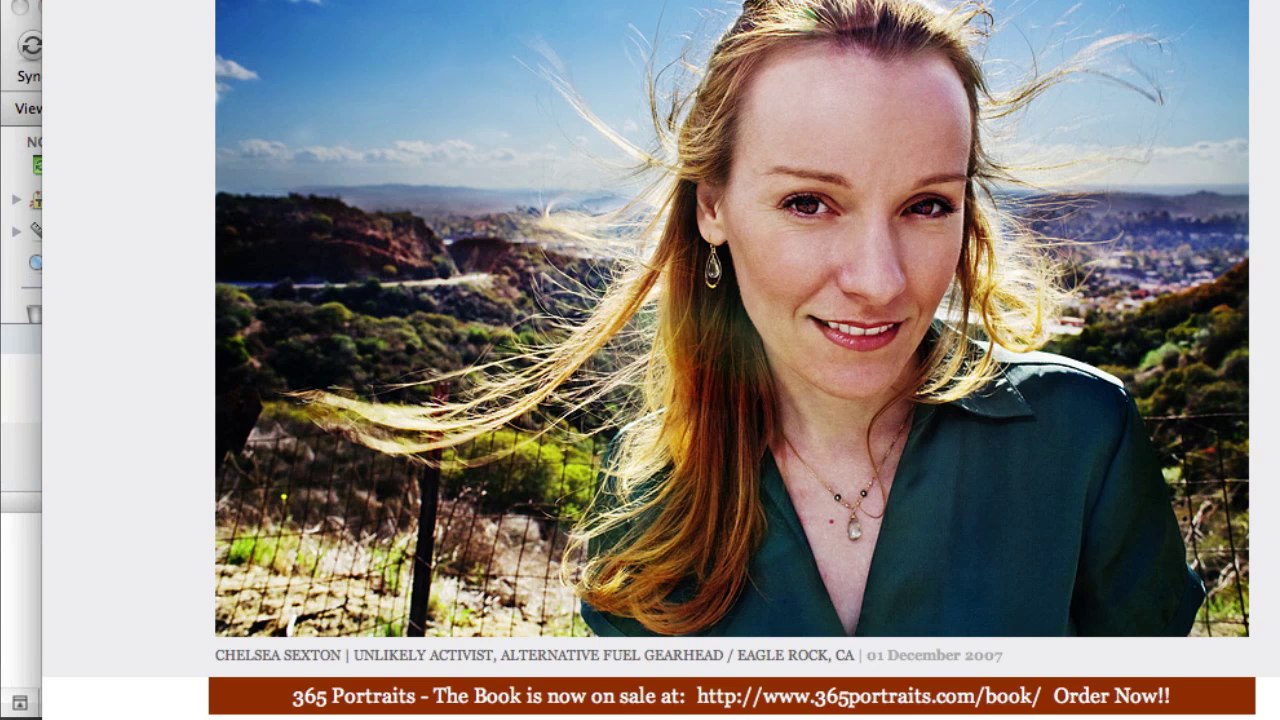
key("super+grave")
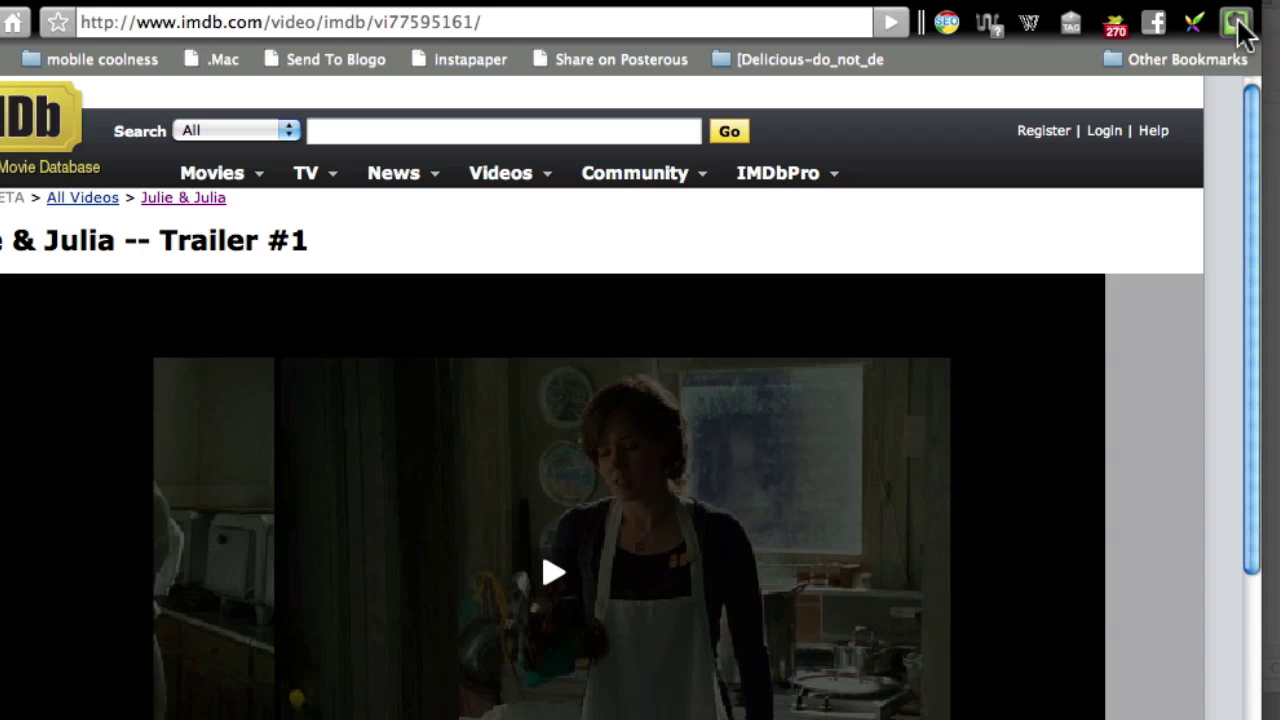
Clip the IMDb trailer page tagged 'blog idea' with comment 'Can use video for my blog post'.
left_click(1237, 22)
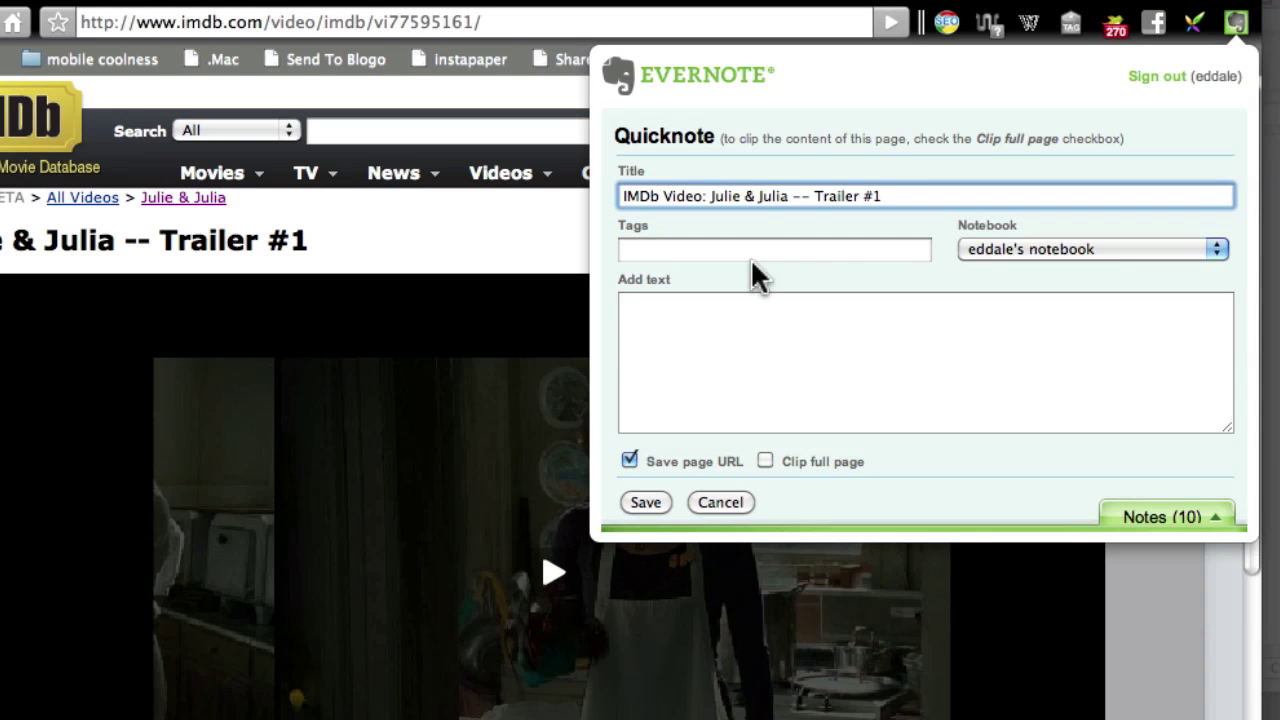
left_click(751, 252)
type("blog")
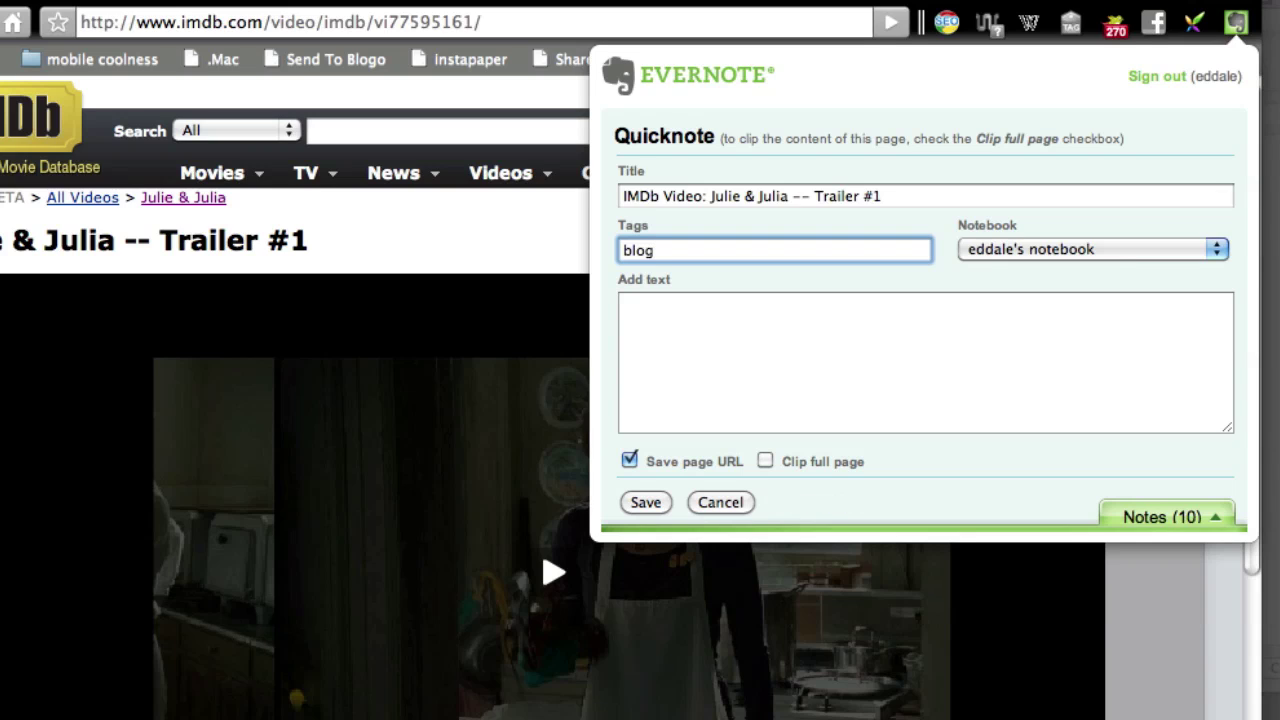
type(" idea")
key("Tab")
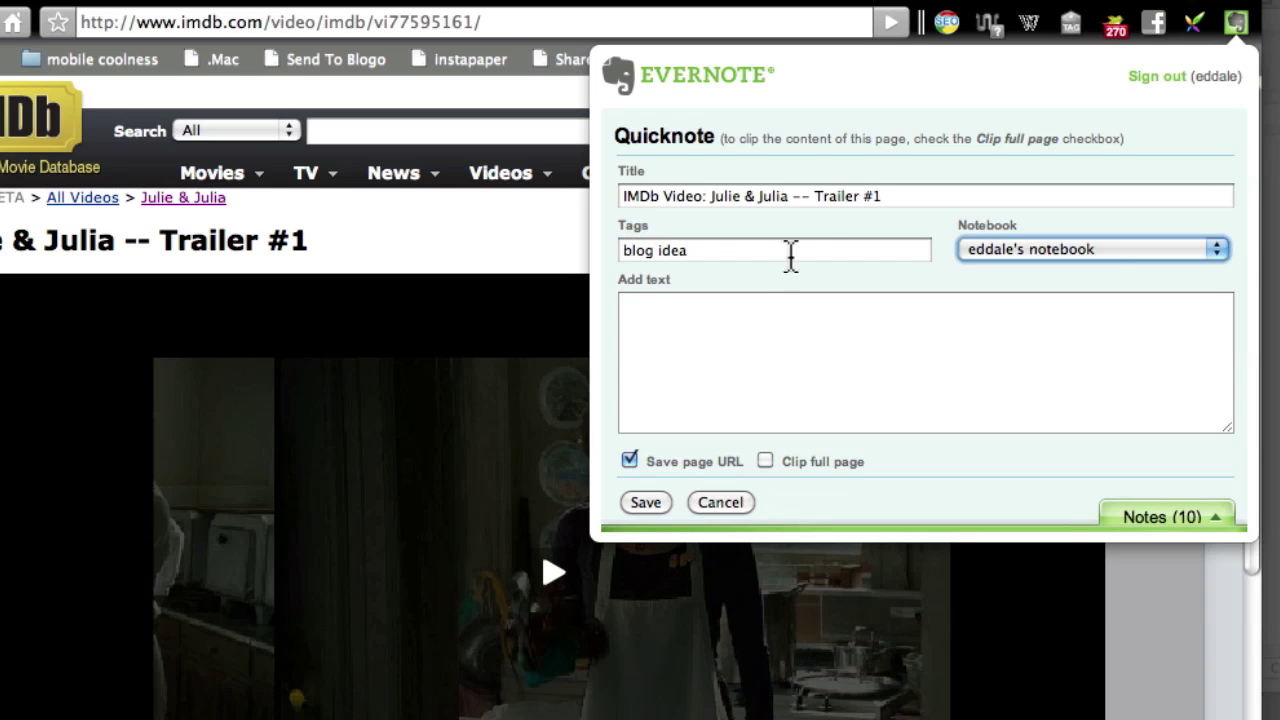
left_click(752, 334)
type("Can use video for my blog post")
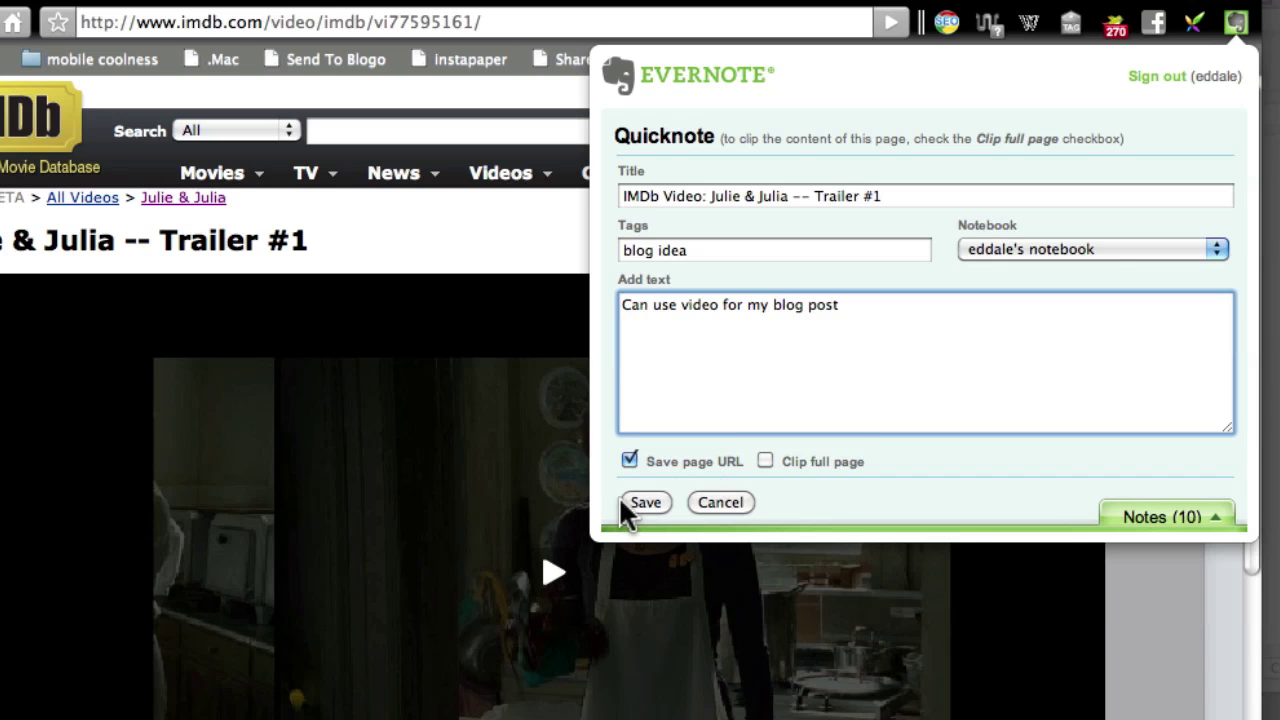
left_click(643, 502)
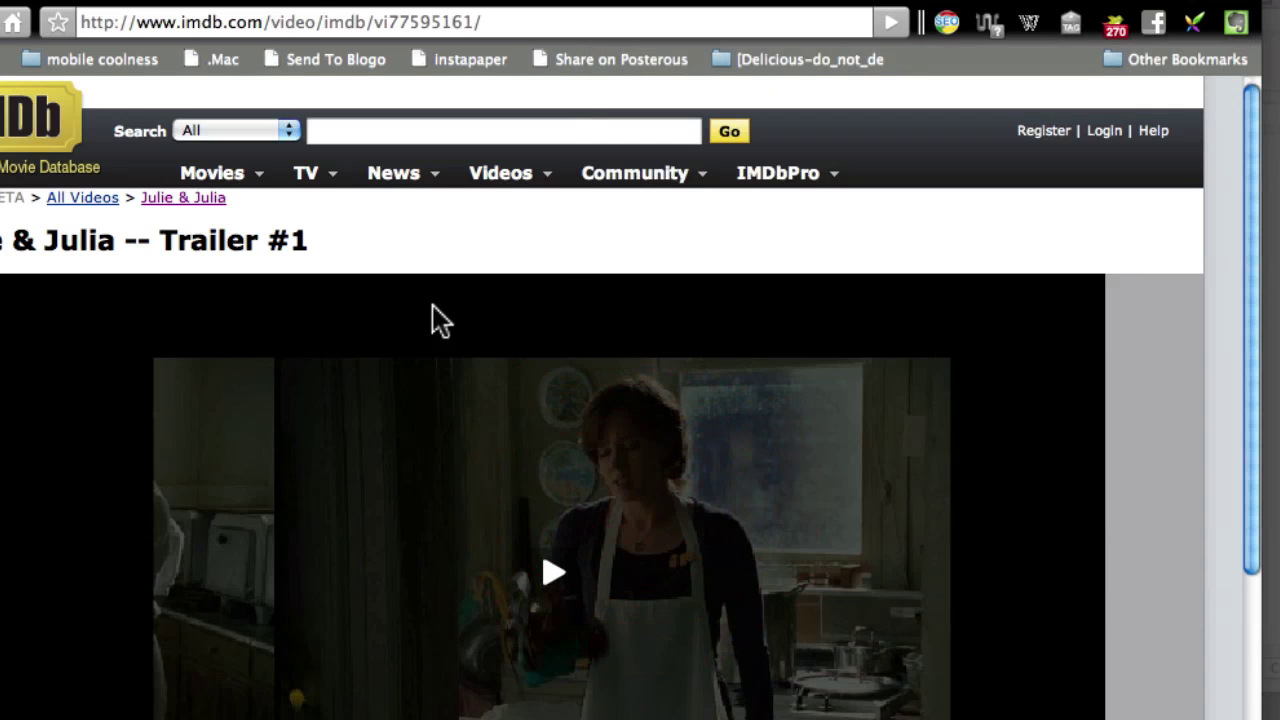
Open the Footy News story about the Essendon coach from the Google Reader Home list.
key("ctrl+Tab")
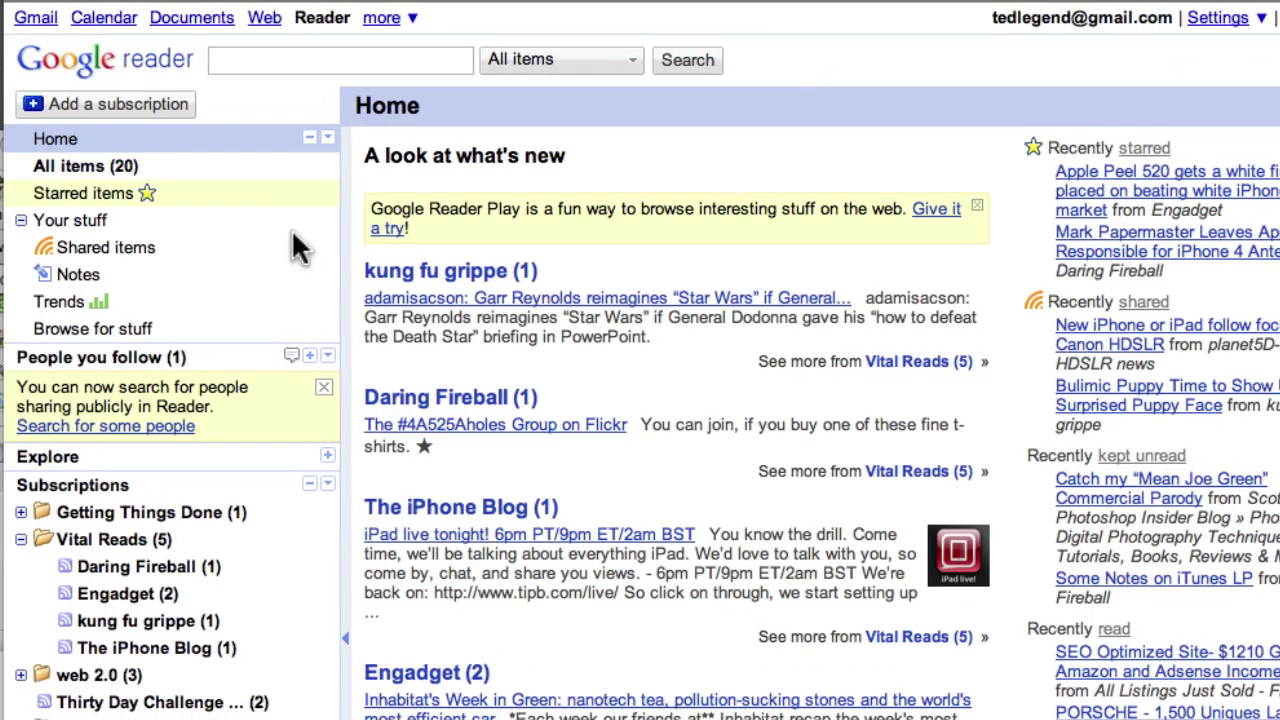
scroll(645, 500, "down", 3)
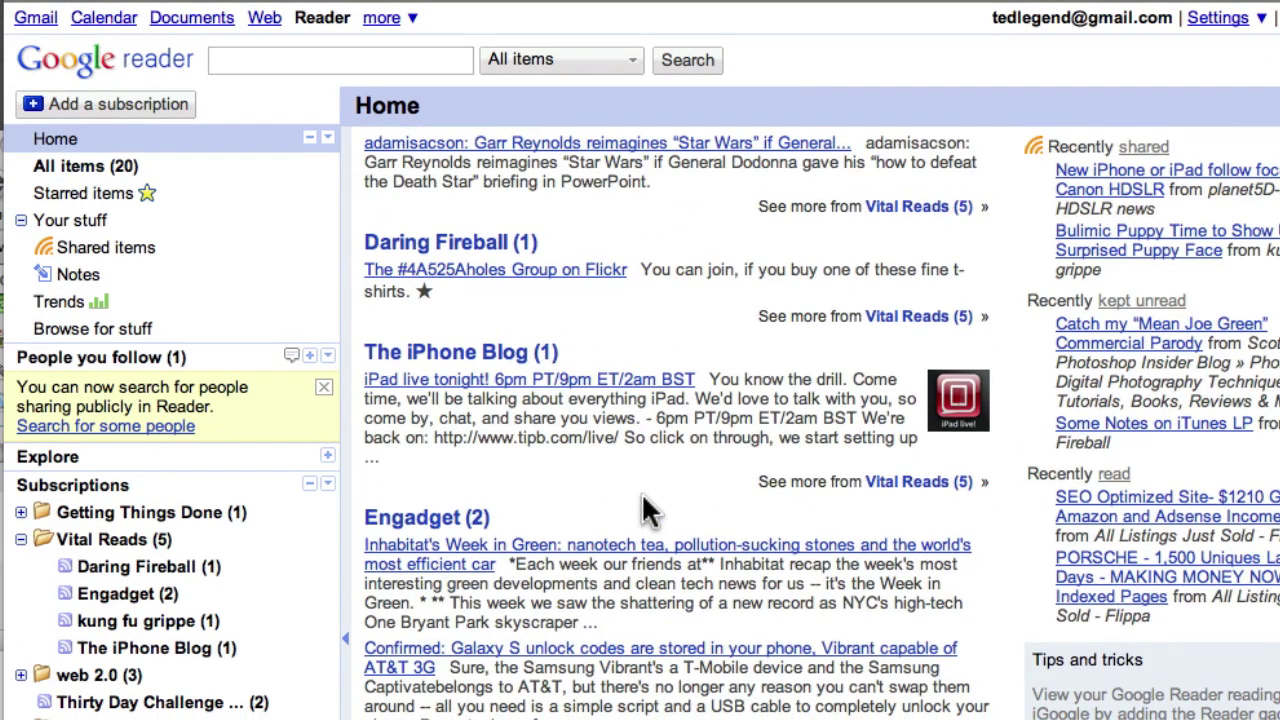
scroll(648, 510, "down", 3)
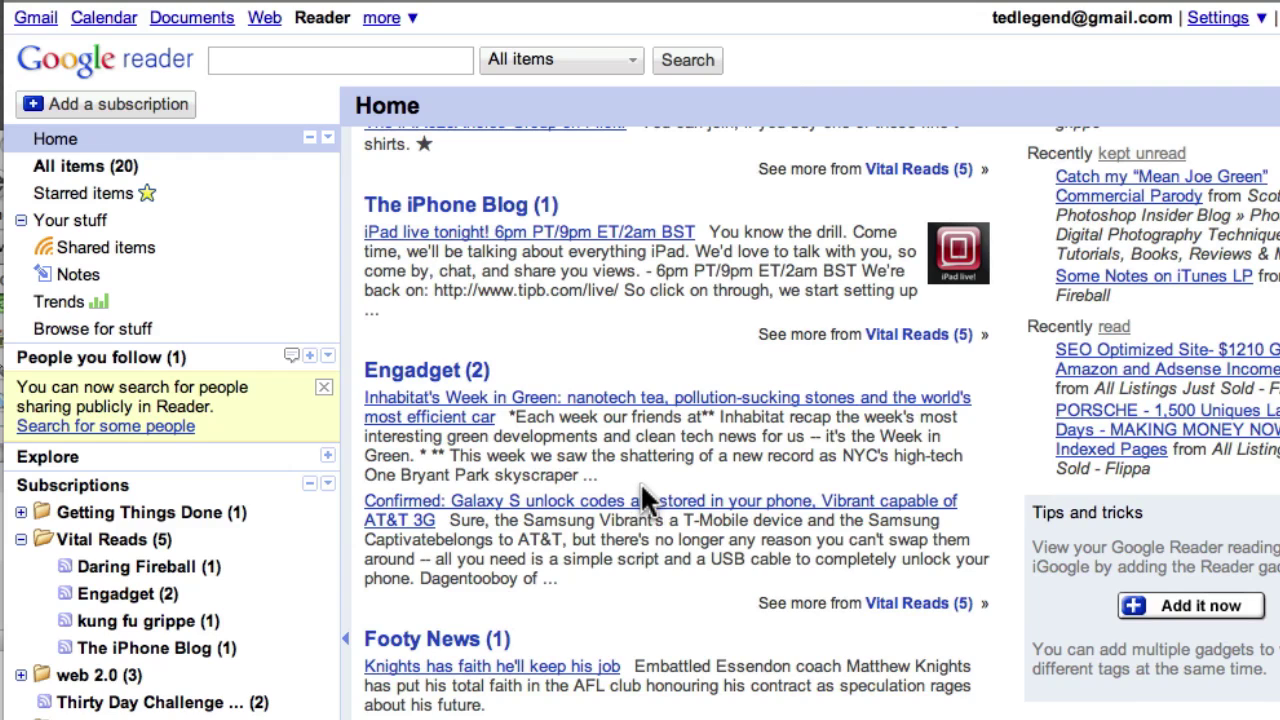
scroll(570, 605, "down", 1)
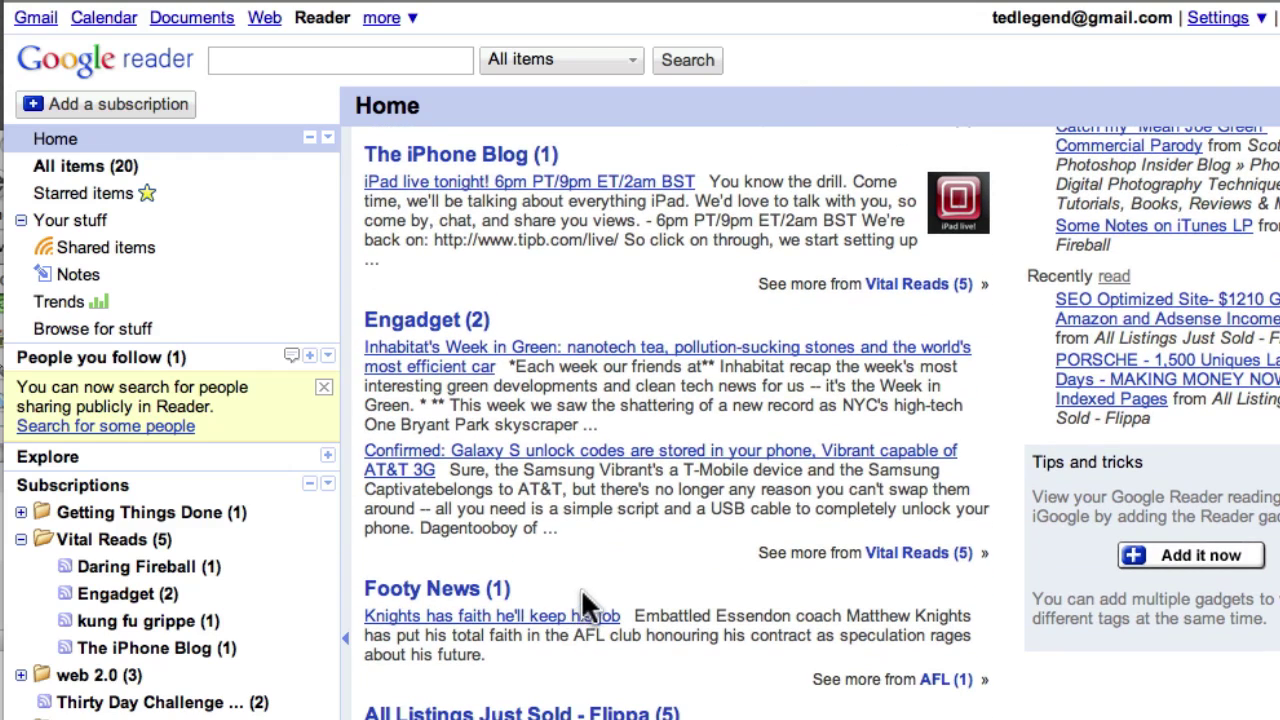
left_click(515, 616)
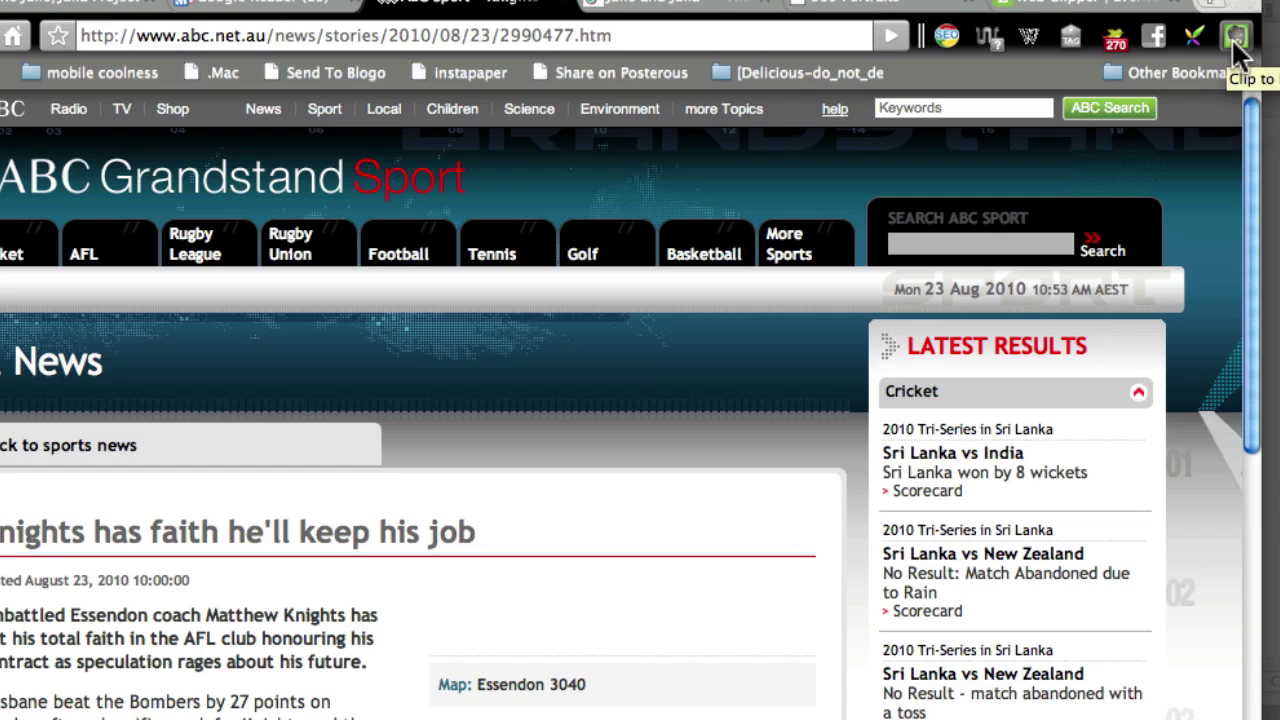
Clip the ABC Essendon coach article and tag it 'Stirring' plus the friend's nickname.
left_click(1230, 40)
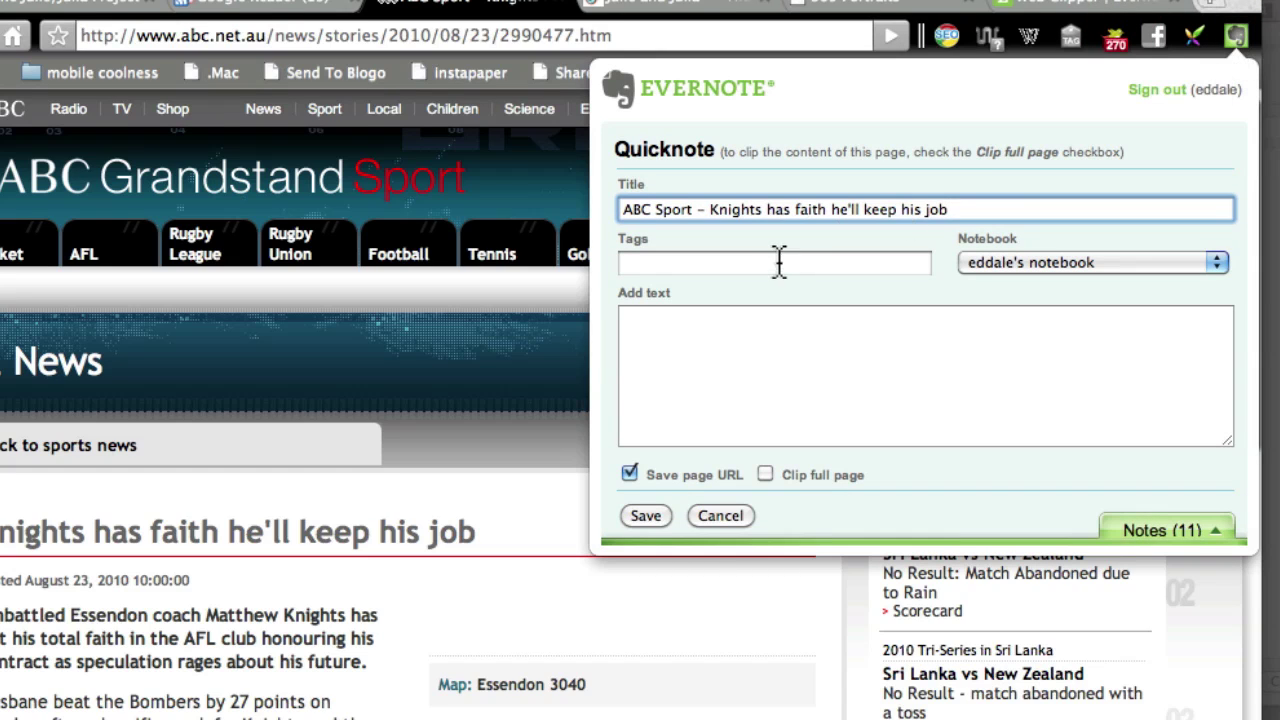
left_click(741, 262)
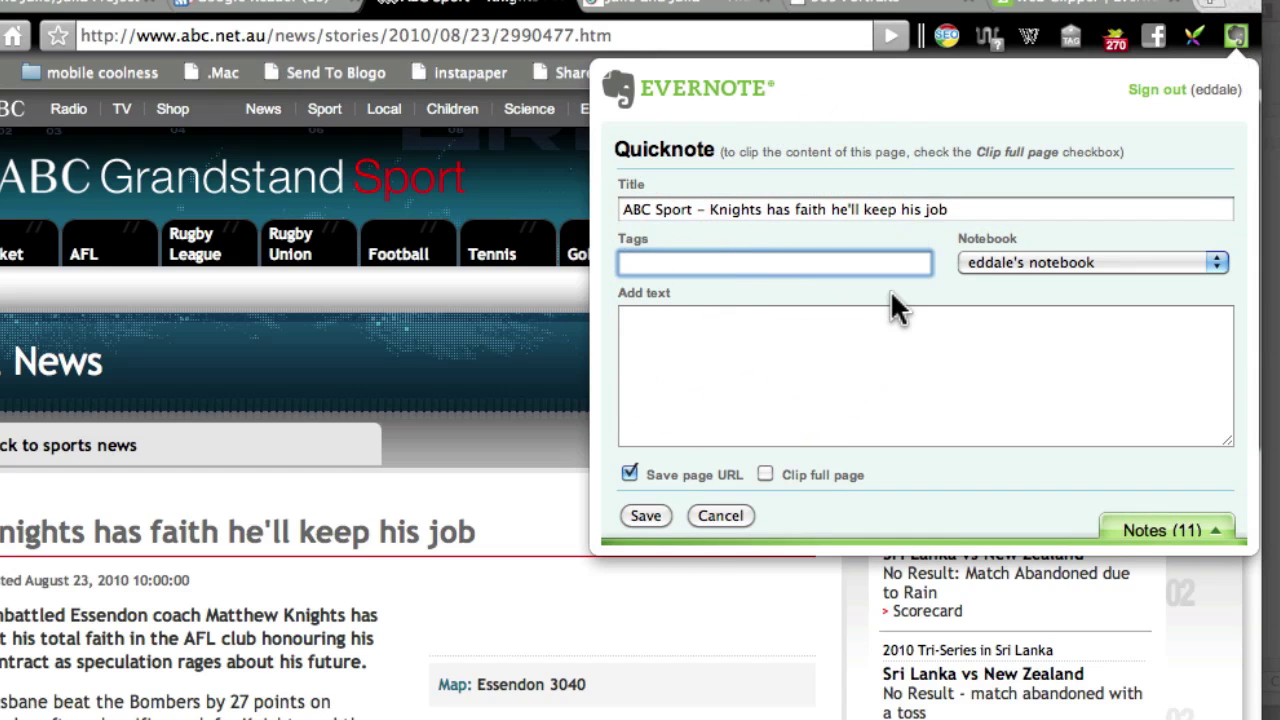
type("Stirrinf")
key("Return")
key("BackSpace")
type("g Nez")
Add a reminder comment to stir the friend about this, then save the clip.
left_click(935, 360)
type("Remeber to ")
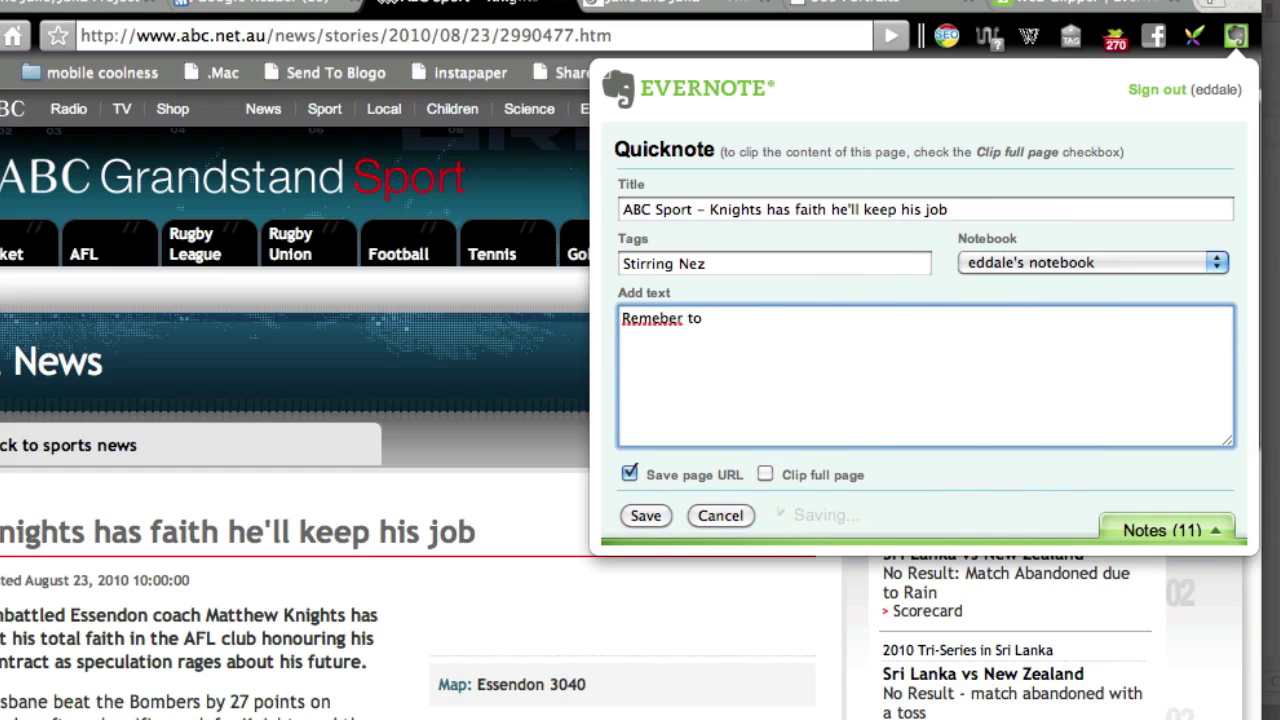
type("stir Nex")
key("BackSpace")
type("z about ")
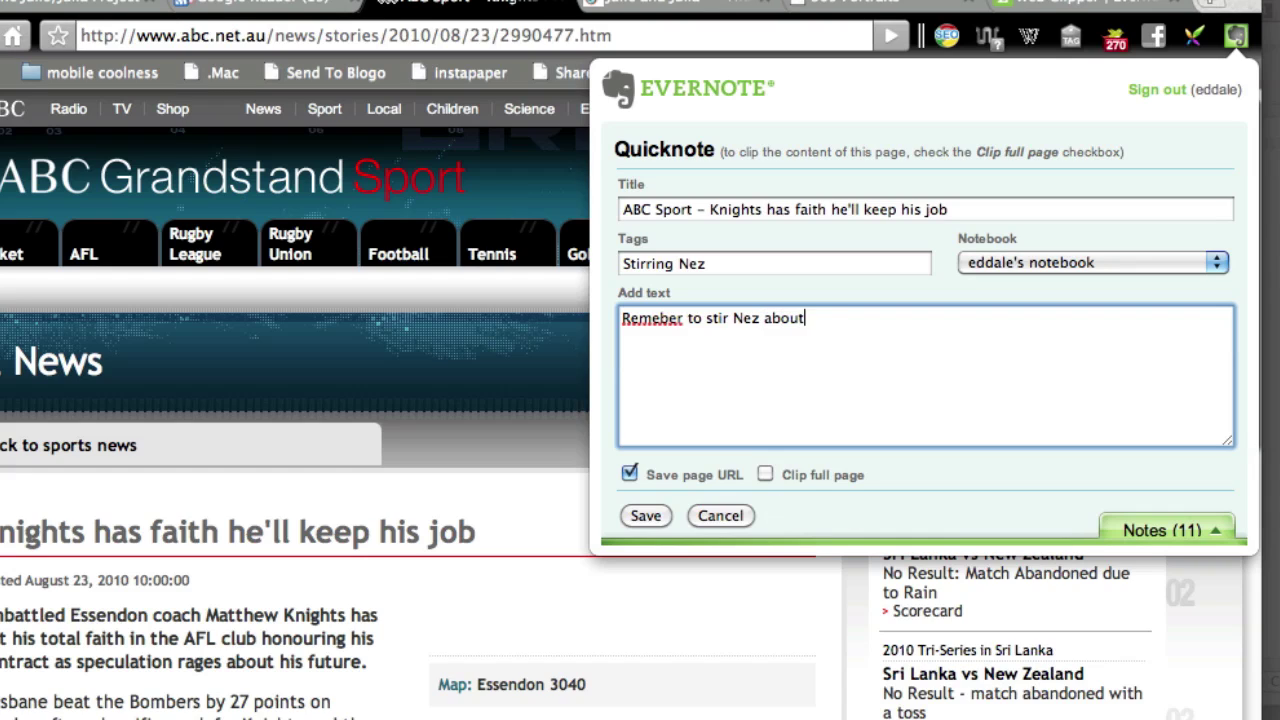
type("this")
left_click(643, 518)
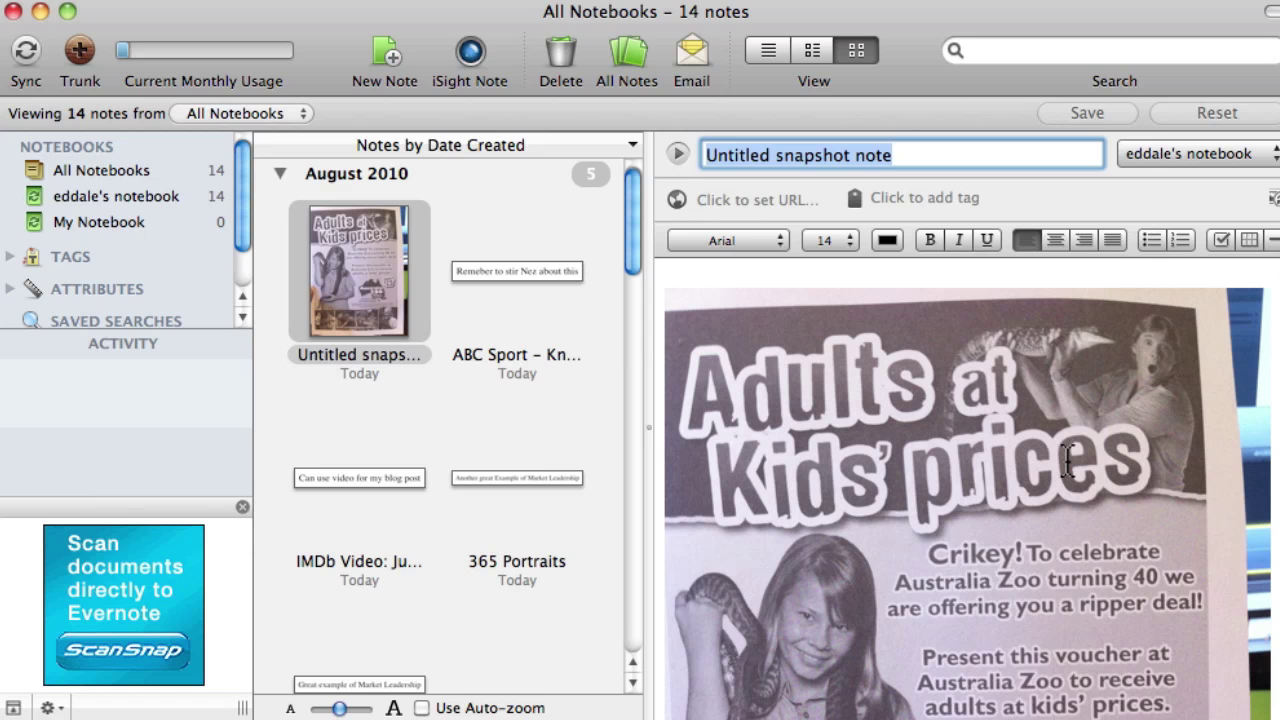
Keep the zoo voucher snapshot note in its current main notebook, then open the File menu.
scroll(1003, 518, "down", 3)
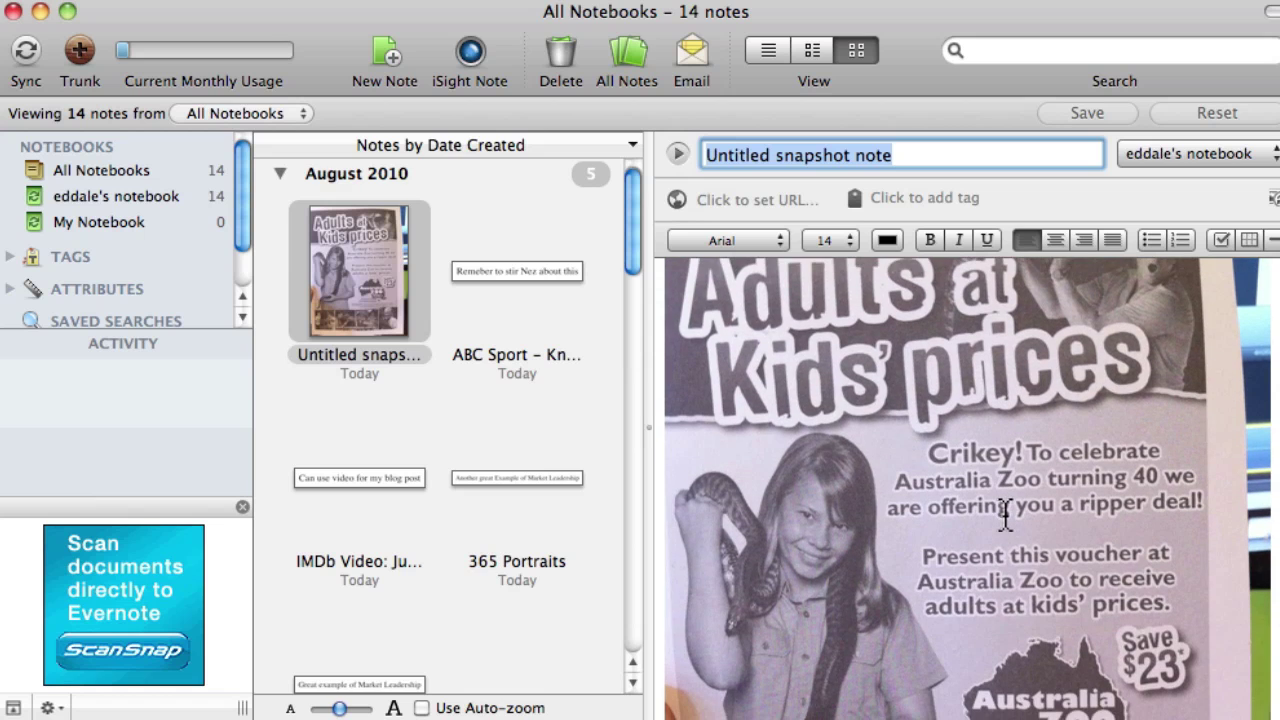
scroll(1003, 518, "down", 6)
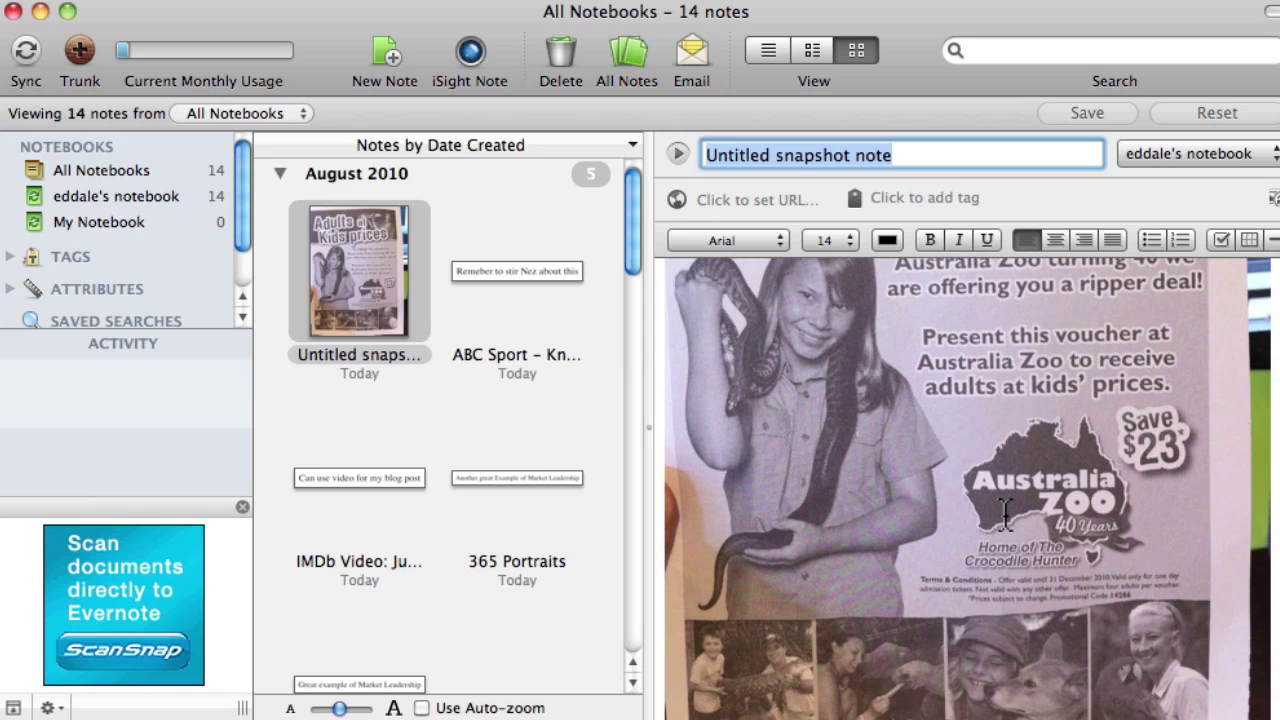
scroll(1005, 515, "down", 3)
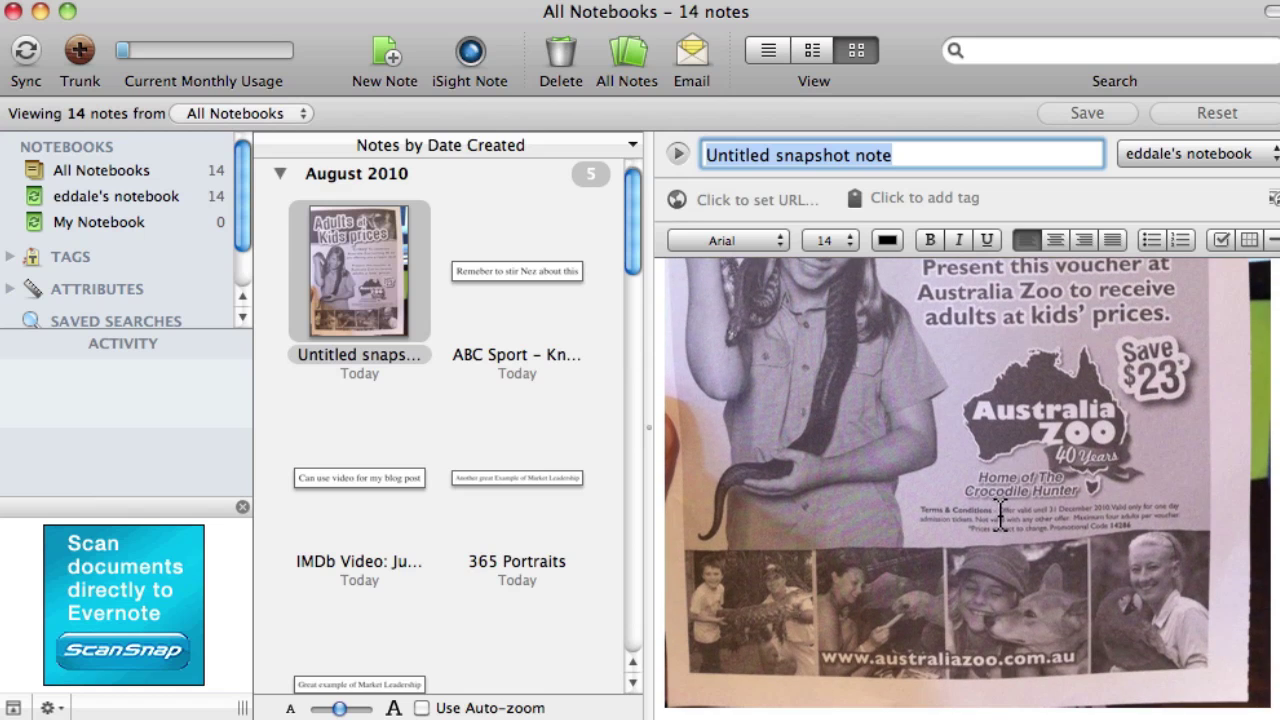
scroll(1000, 516, "up", 10)
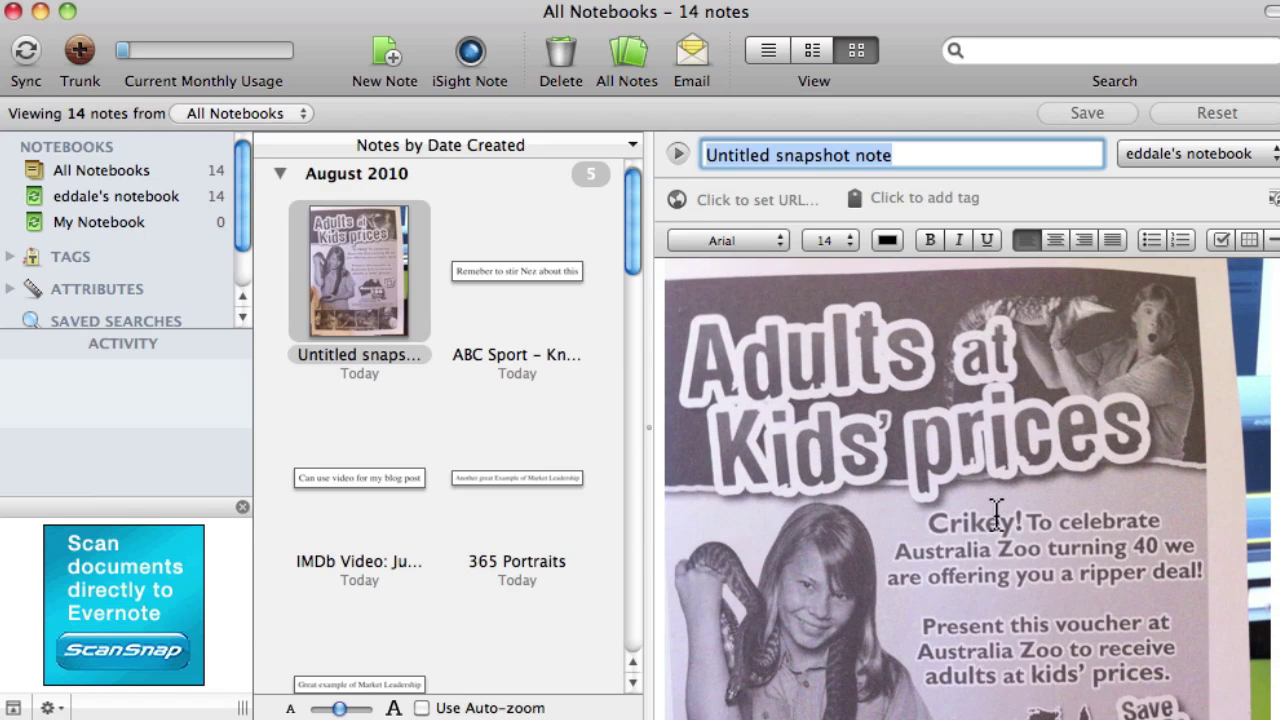
scroll(997, 515, "up", 2)
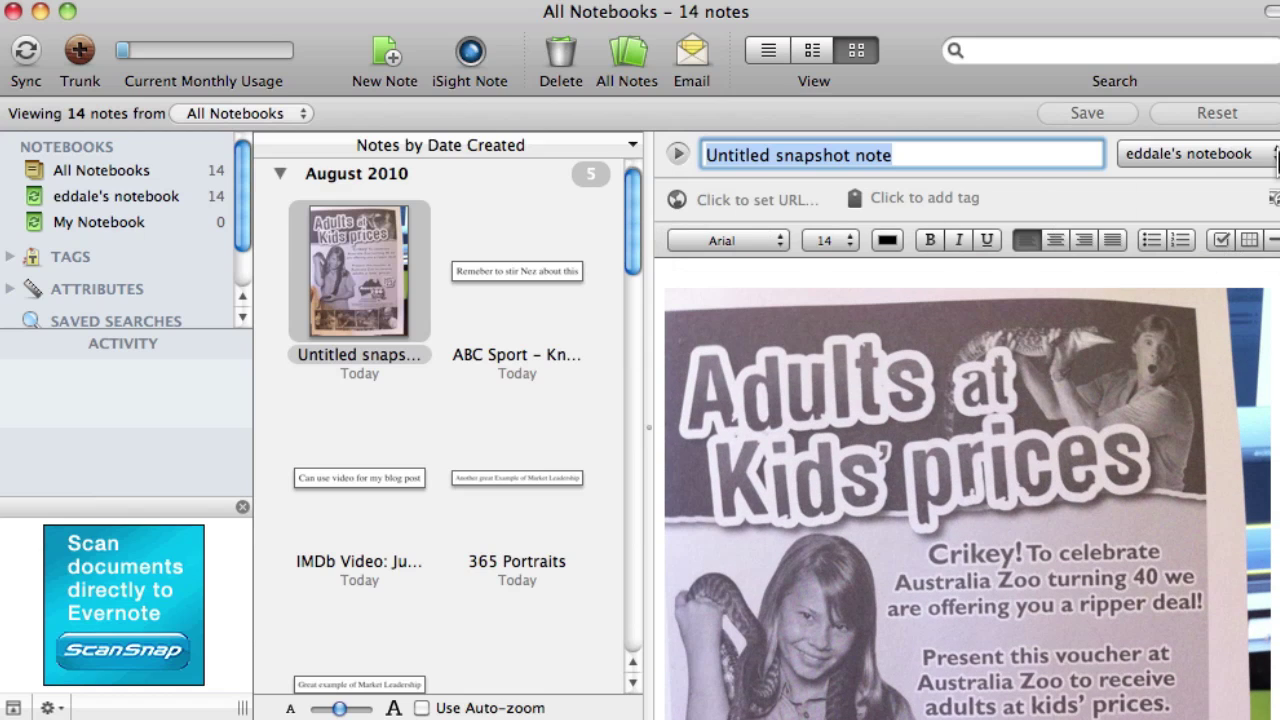
left_click(1276, 155)
left_click(1241, 156)
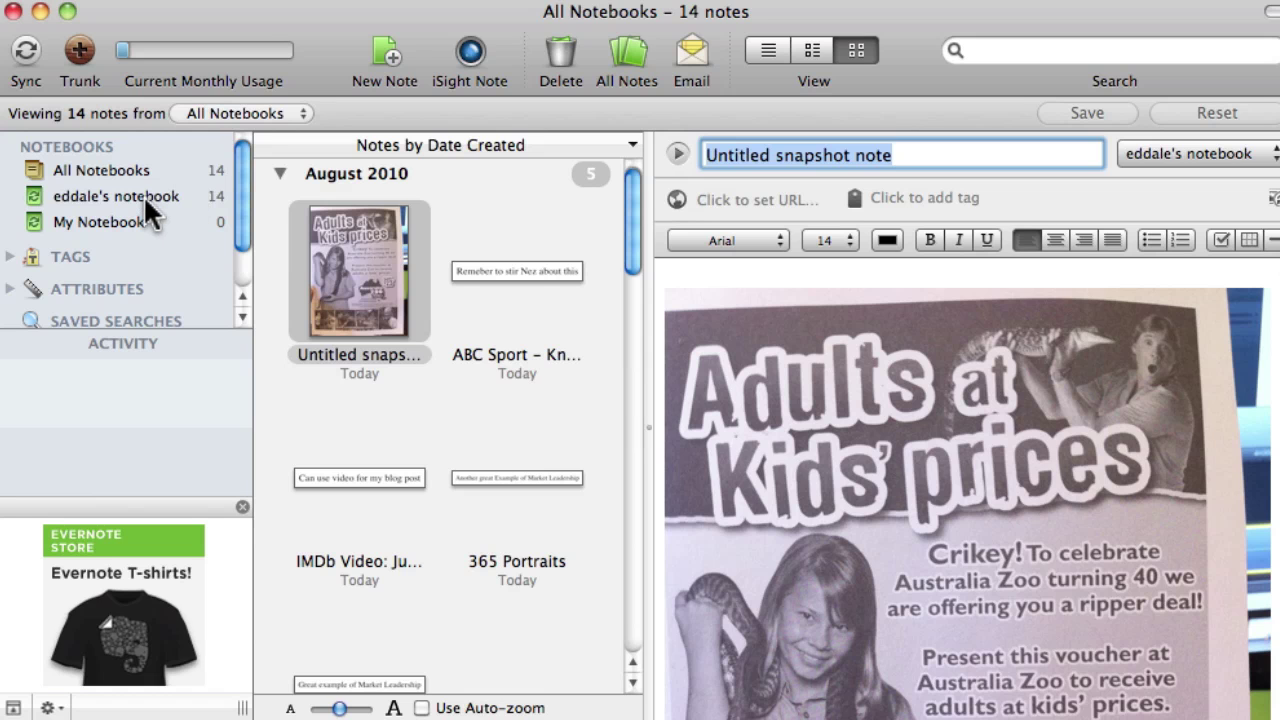
left_click(182, 8)
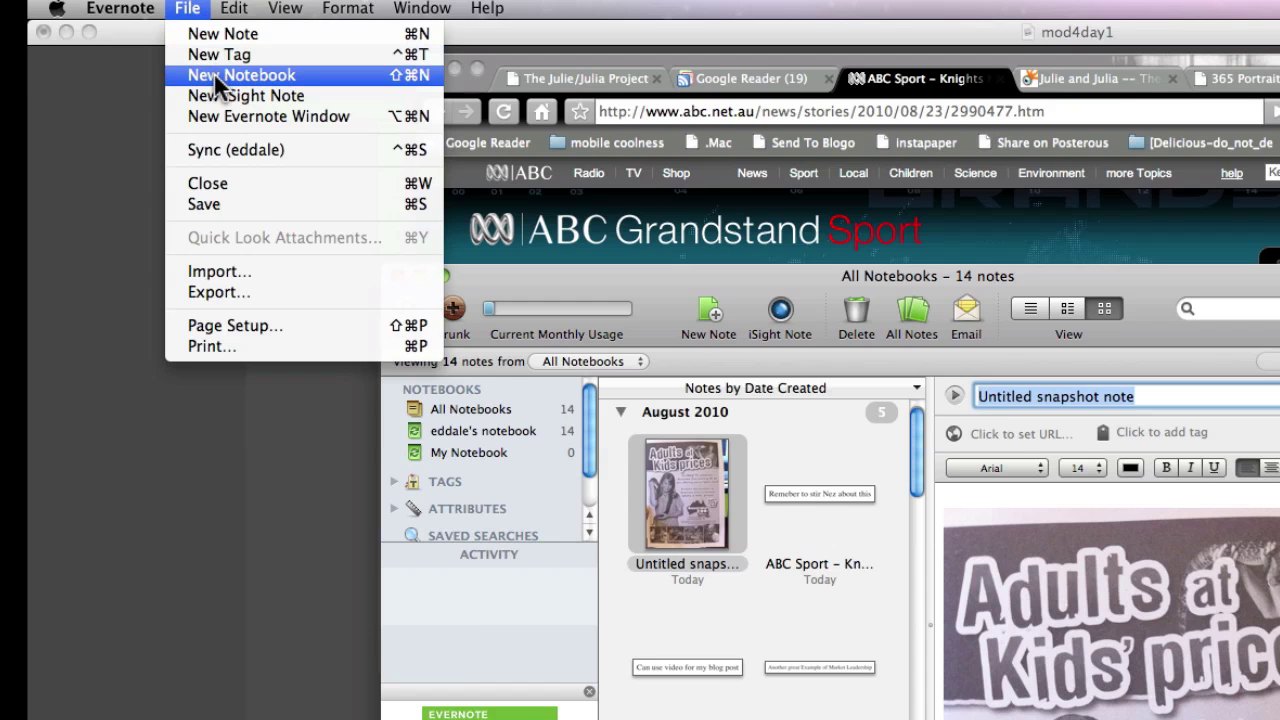
Create a new synchronized notebook named 'Guitar Notebook' in place of the suggested name.
left_click(214, 75)
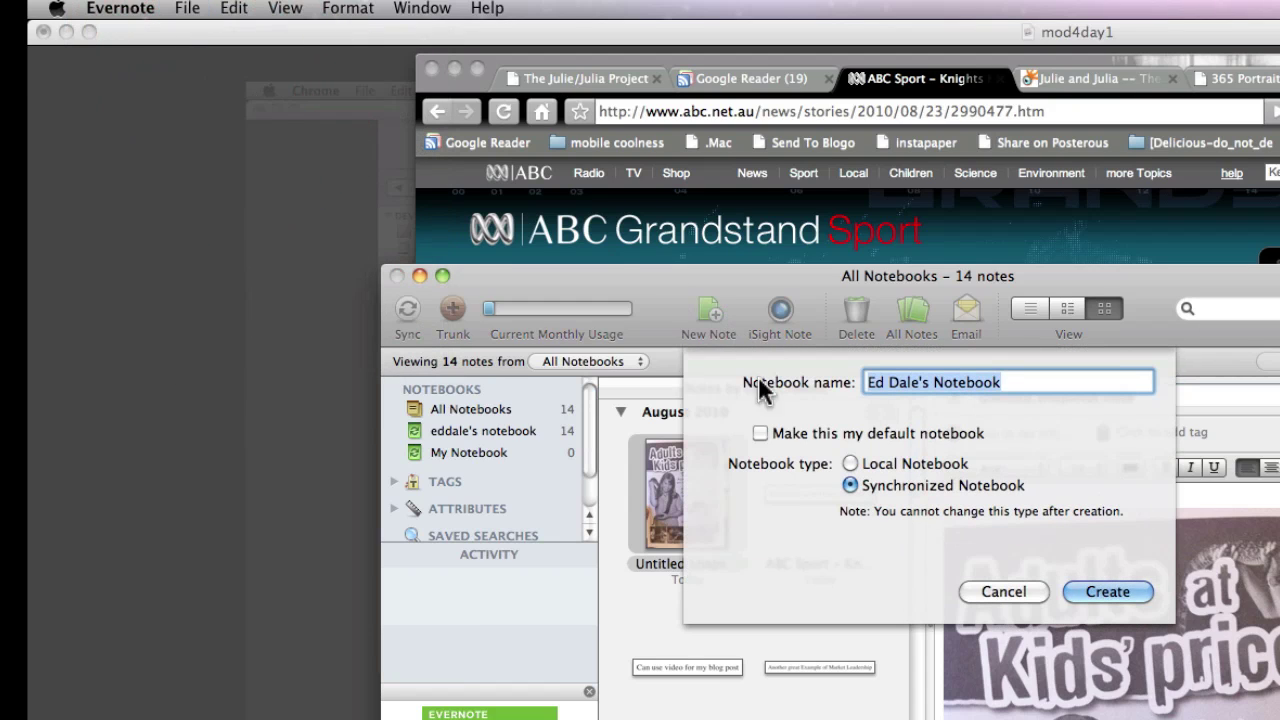
left_click(925, 385)
left_click(929, 383)
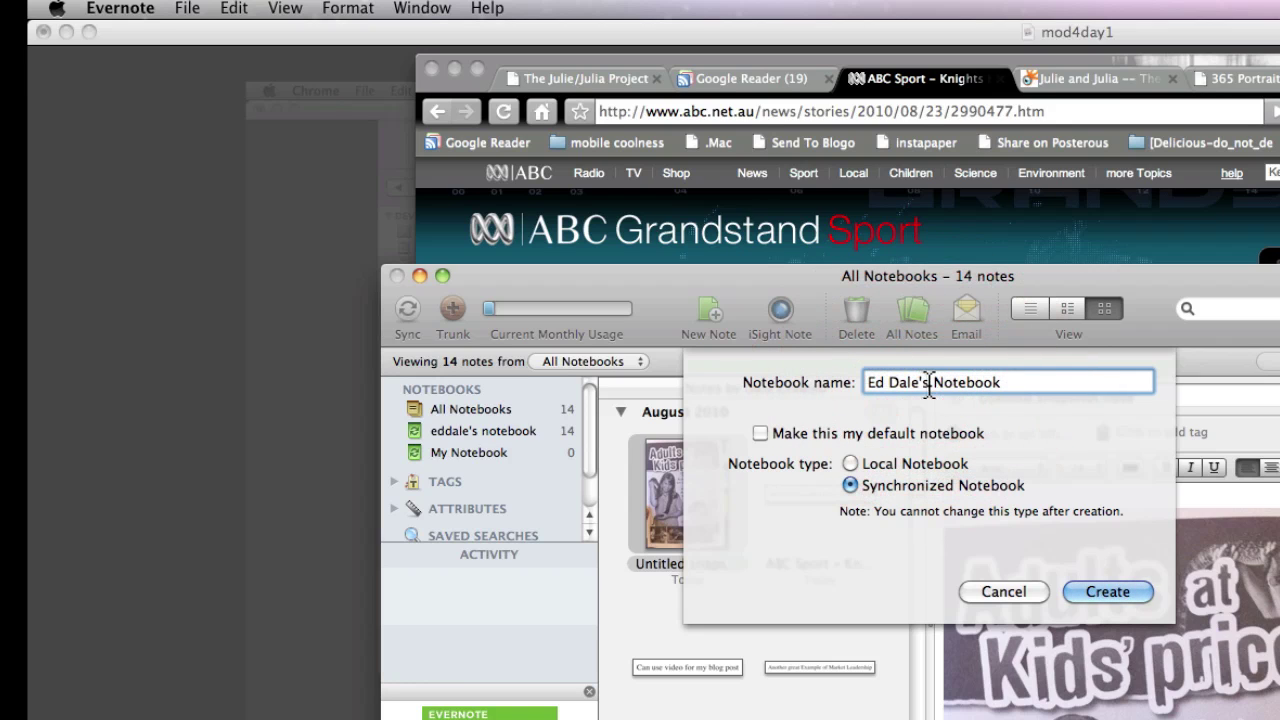
key("BackSpace")
key("BackSpace")
key("BackSpace")
key("BackSpace")
key("BackSpace")
key("BackSpace")
key("BackSpace")
key("BackSpace")
key("BackSpace")
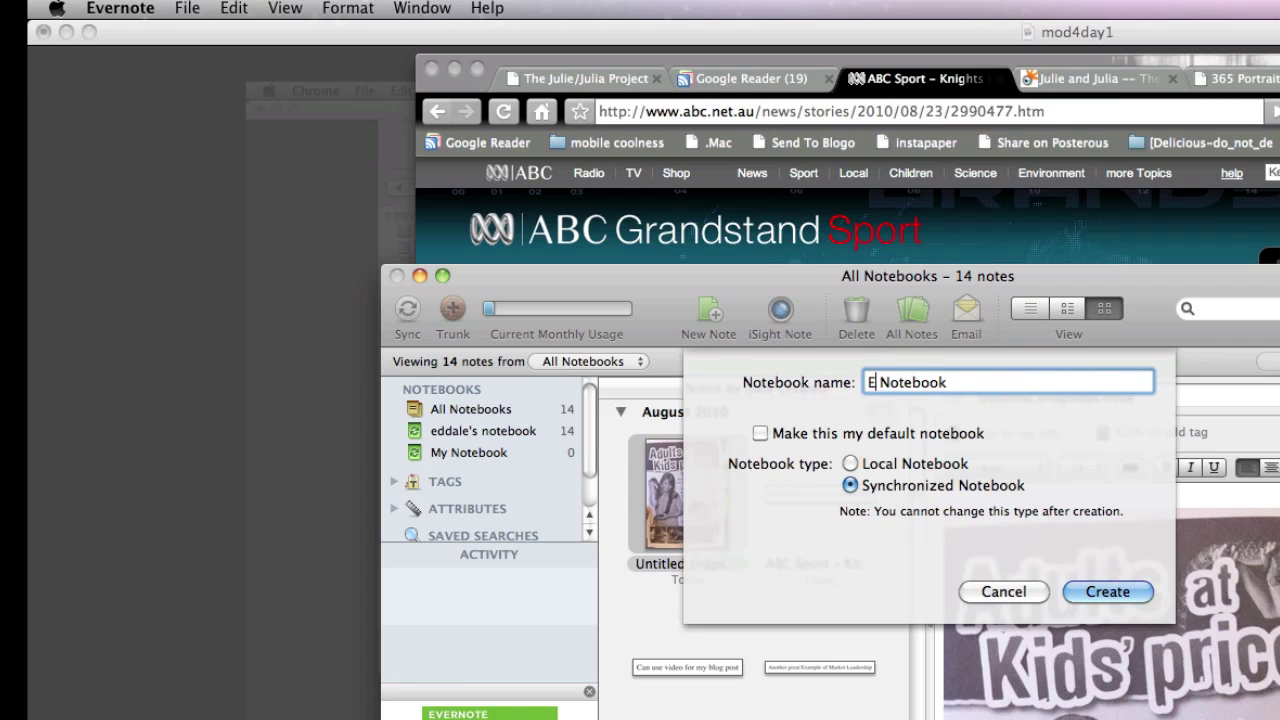
type("Guitar")
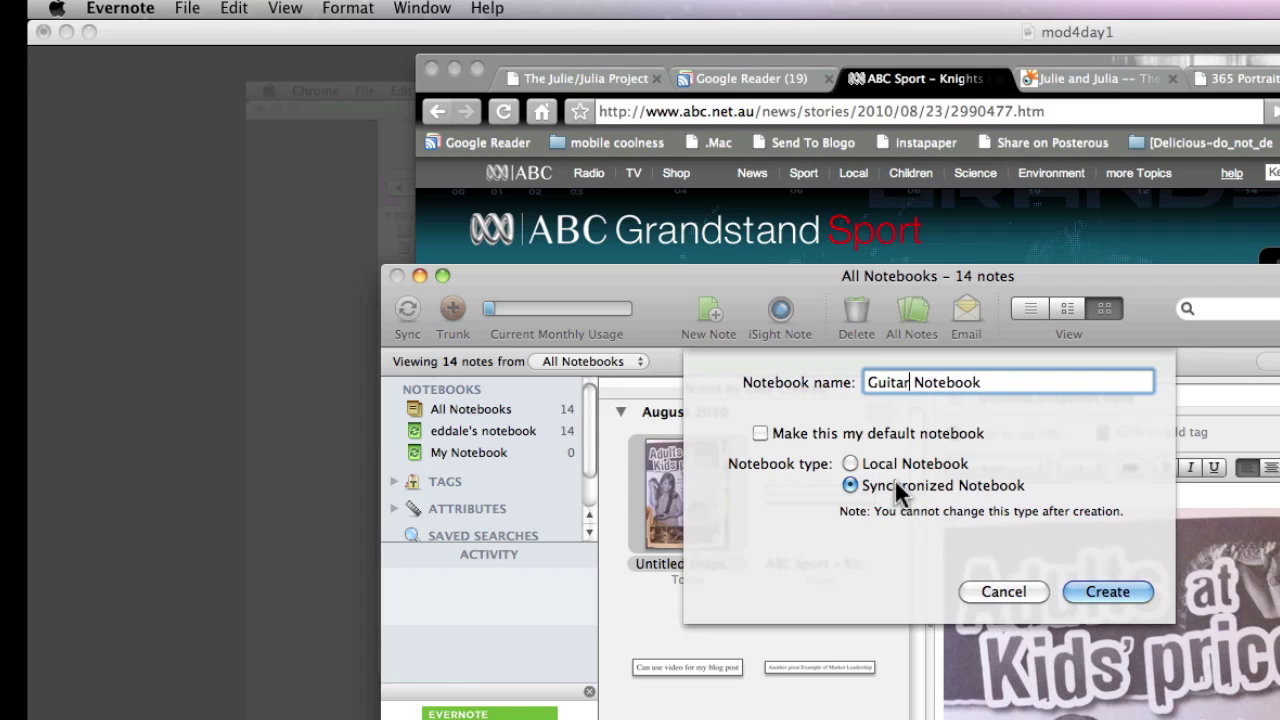
left_click(1115, 589)
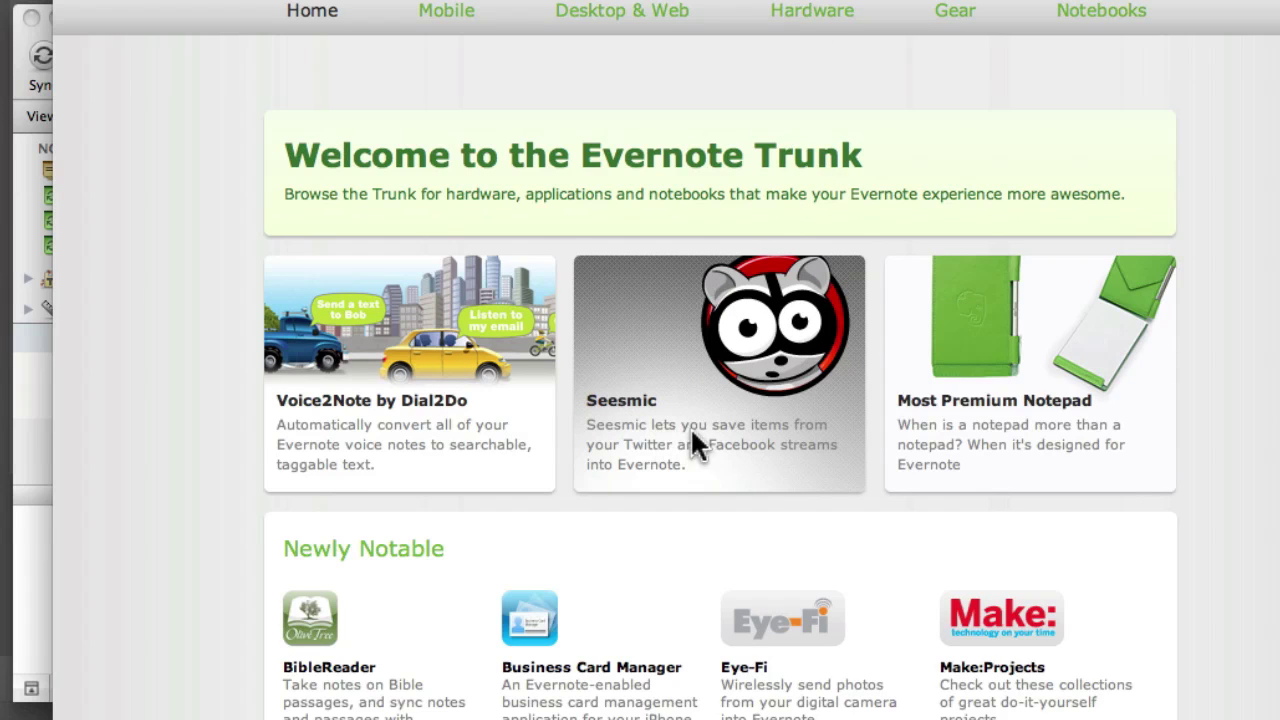
Switch the Evernote Trunk to the Desktop & Web category and browse its app tiles.
scroll(870, 490, "down", 2)
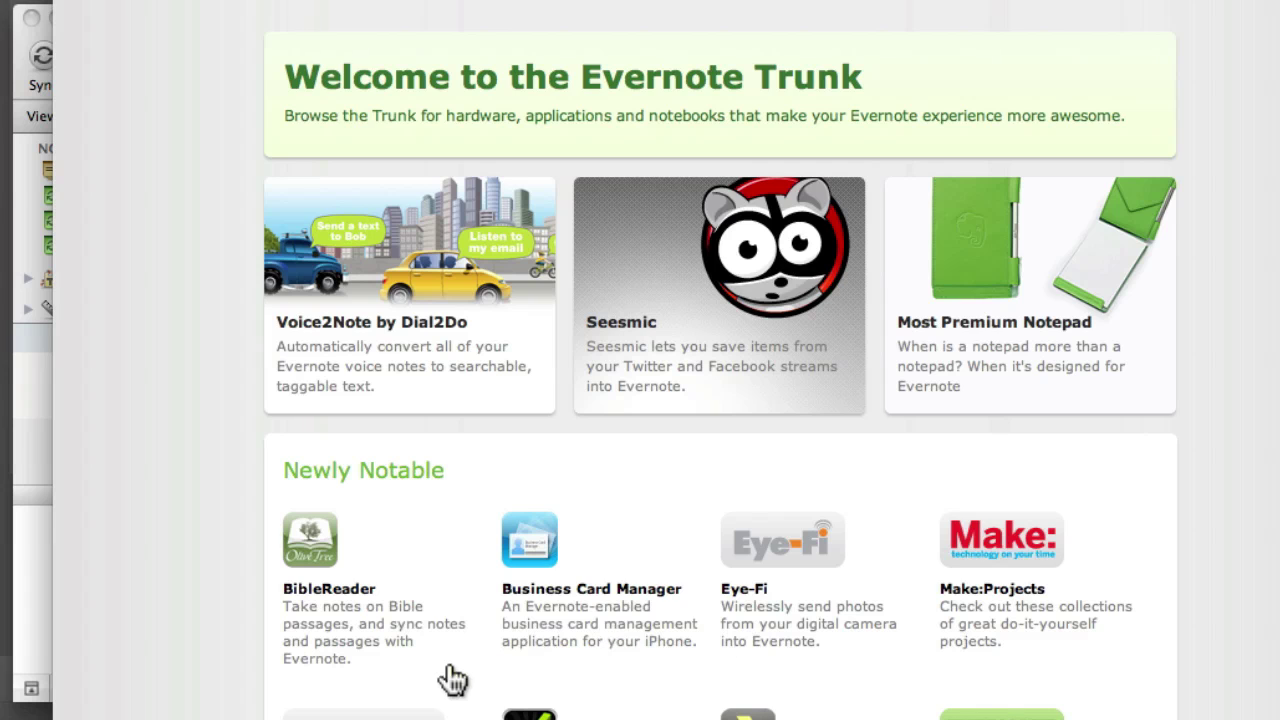
scroll(475, 690, "up", 1)
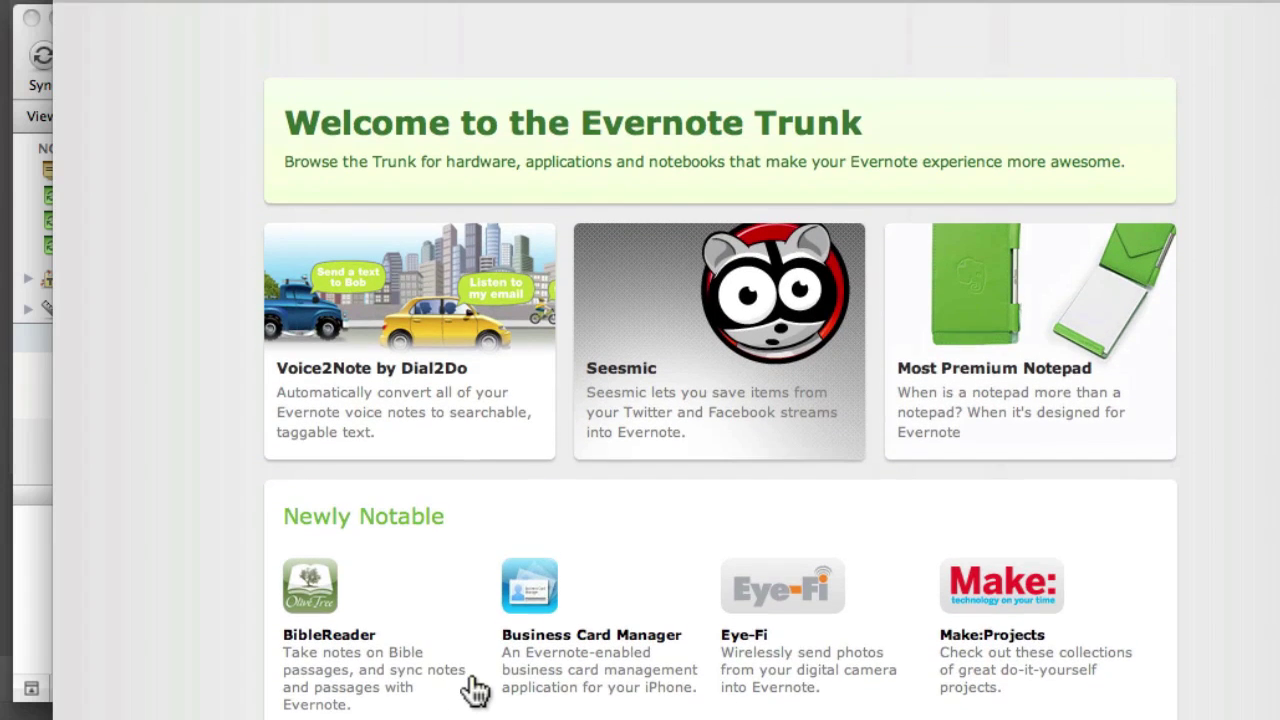
left_click(634, 4)
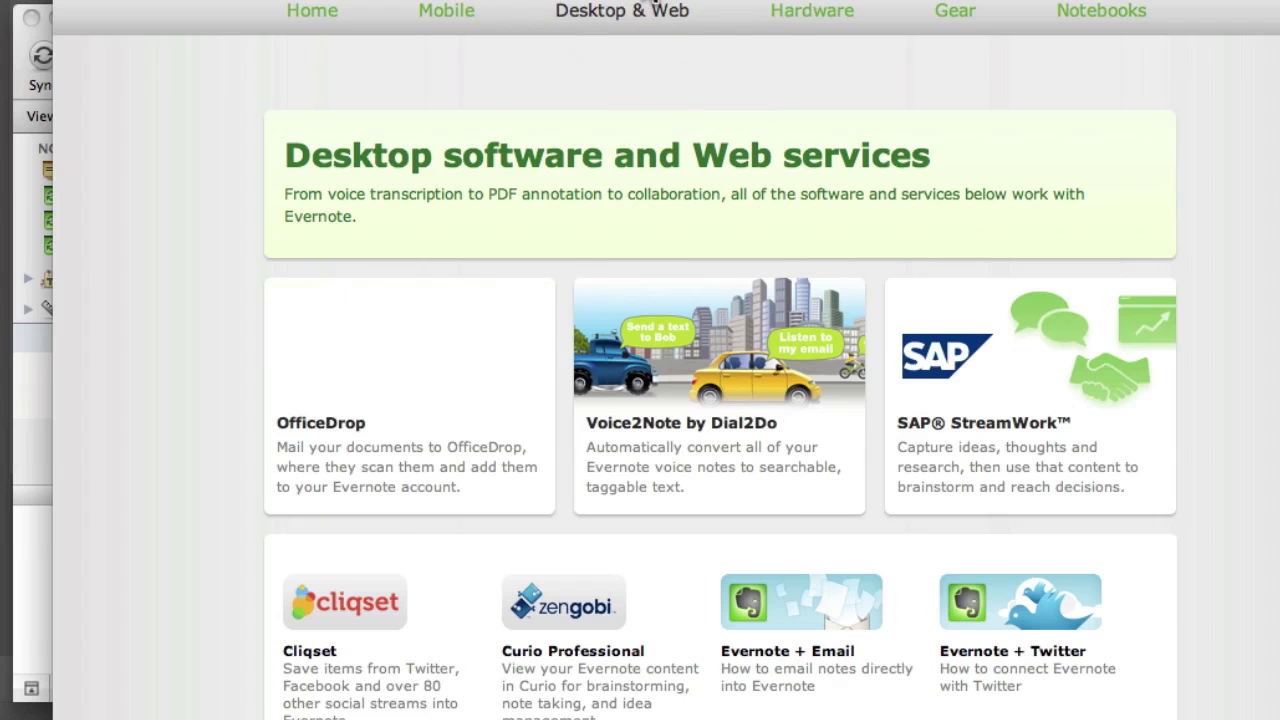
scroll(963, 410, "down", 5)
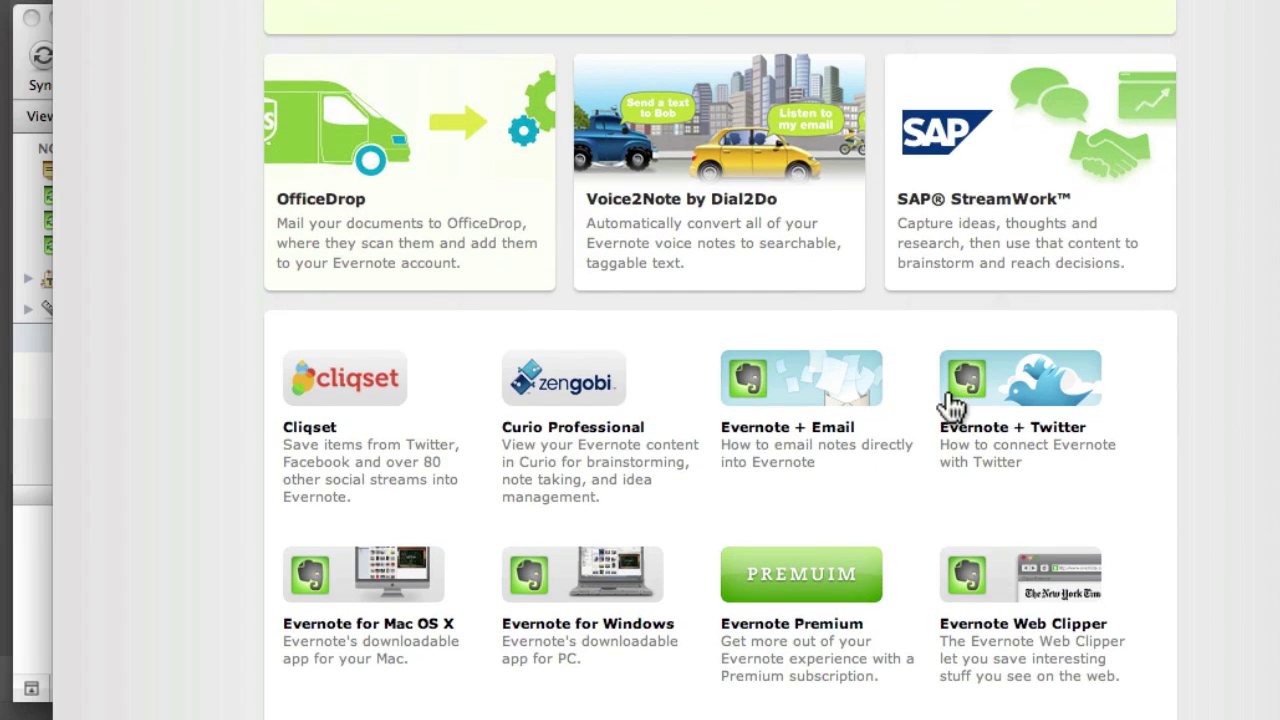
scroll(1025, 453, "down", 1)
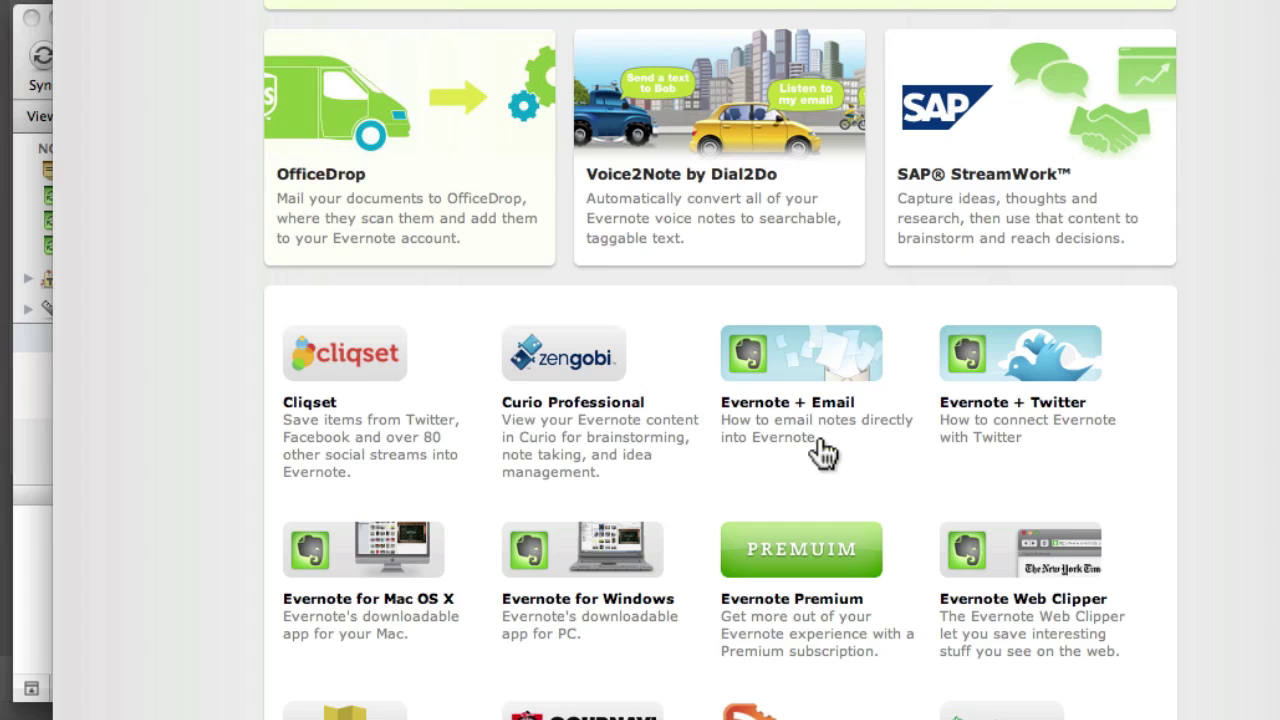
scroll(835, 450, "down", 3)
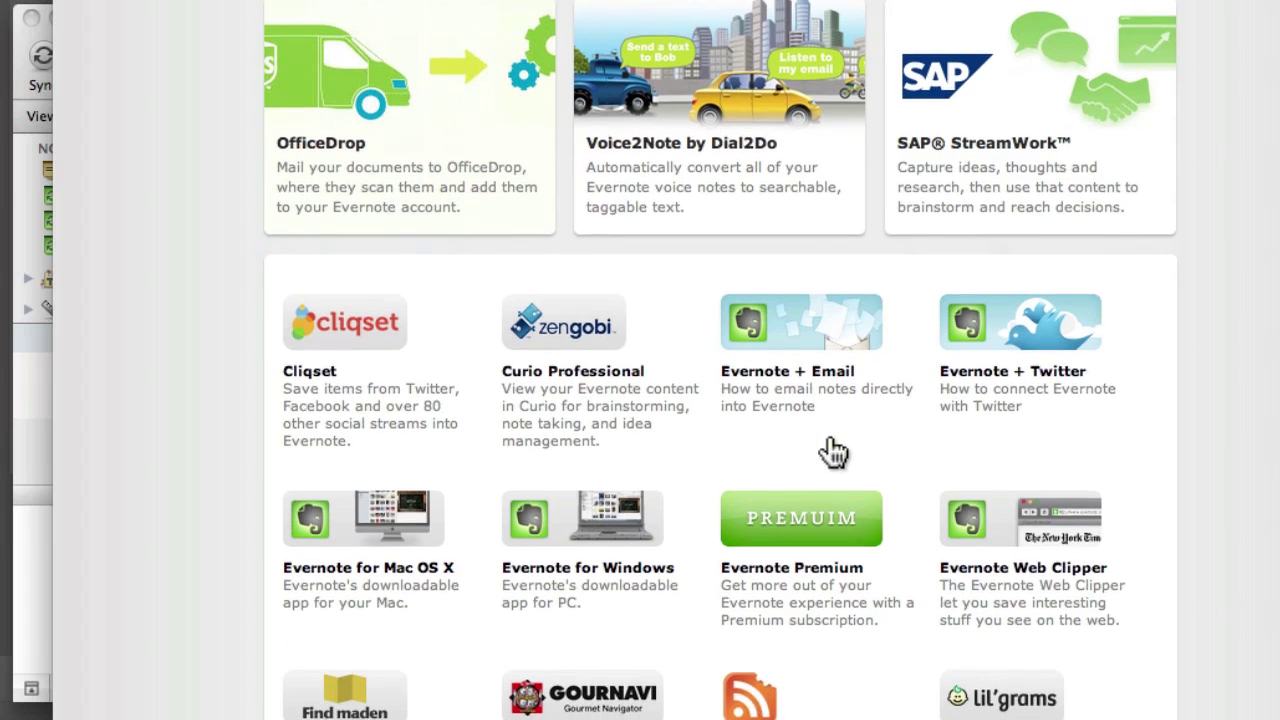
scroll(833, 450, "down", 4)
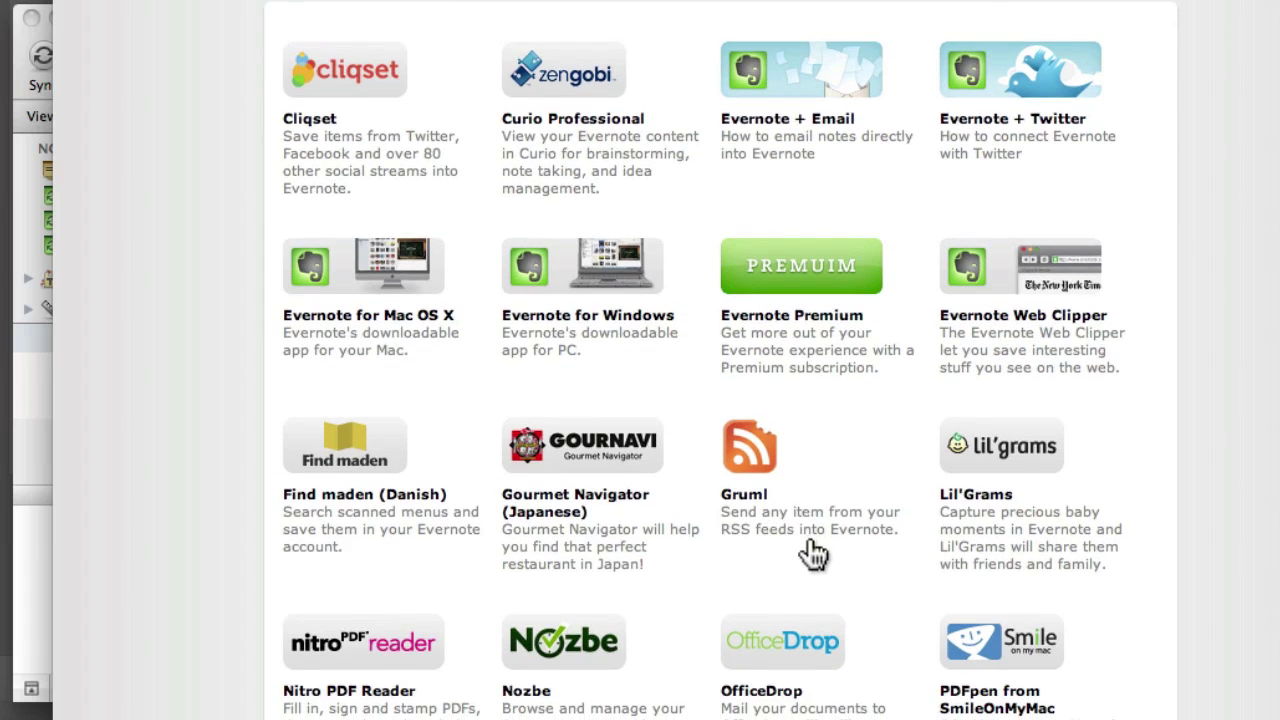
scroll(816, 552, "down", 3)
scroll(816, 552, "down", 8)
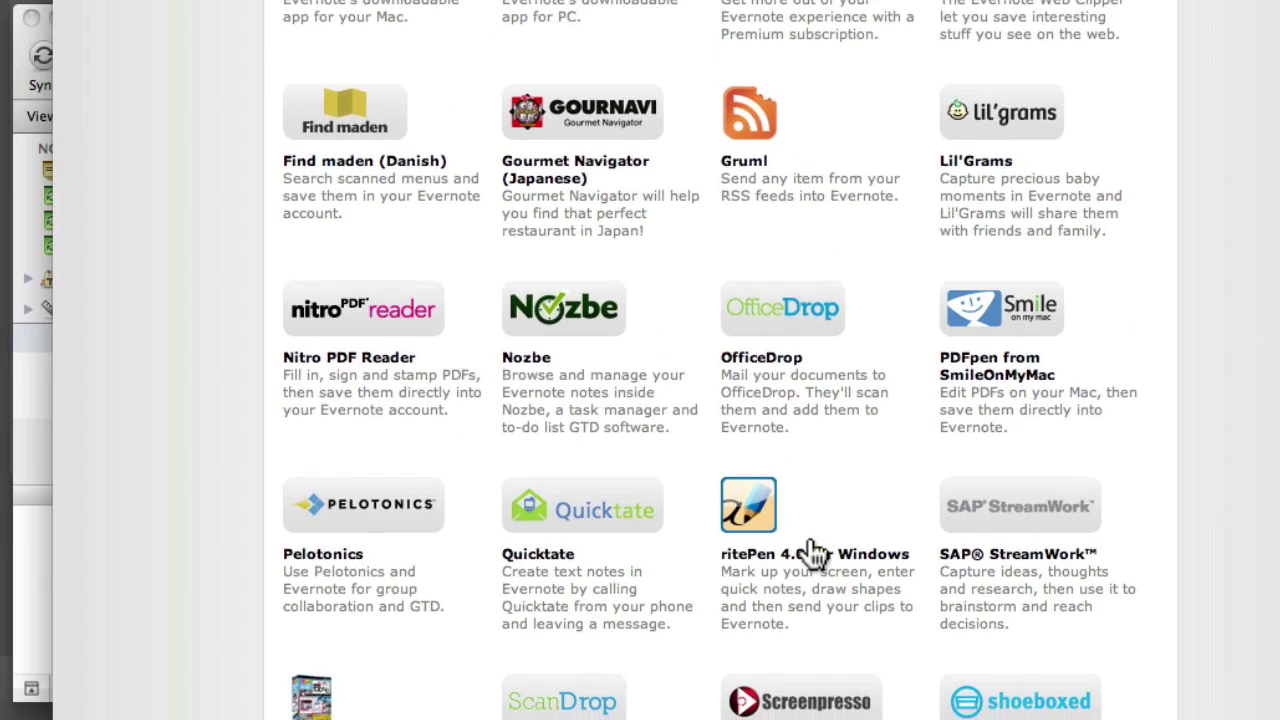
scroll(814, 553, "up", 20)
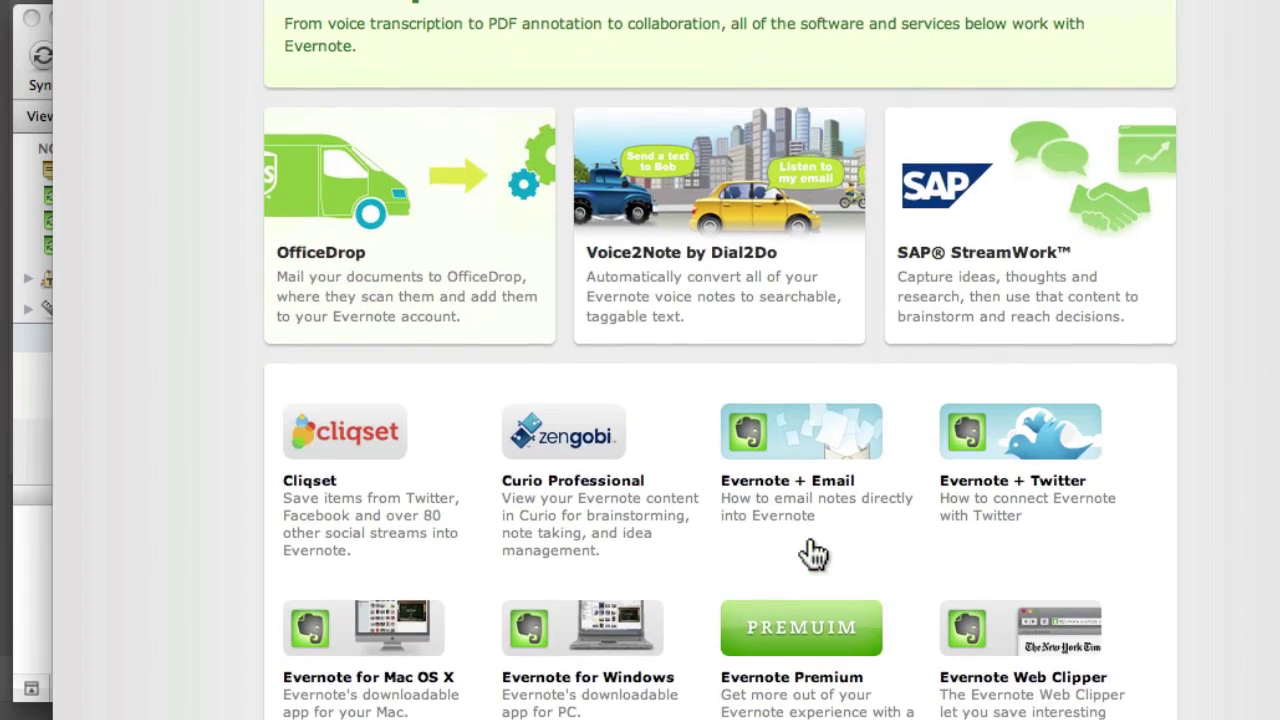
scroll(812, 553, "up", 2)
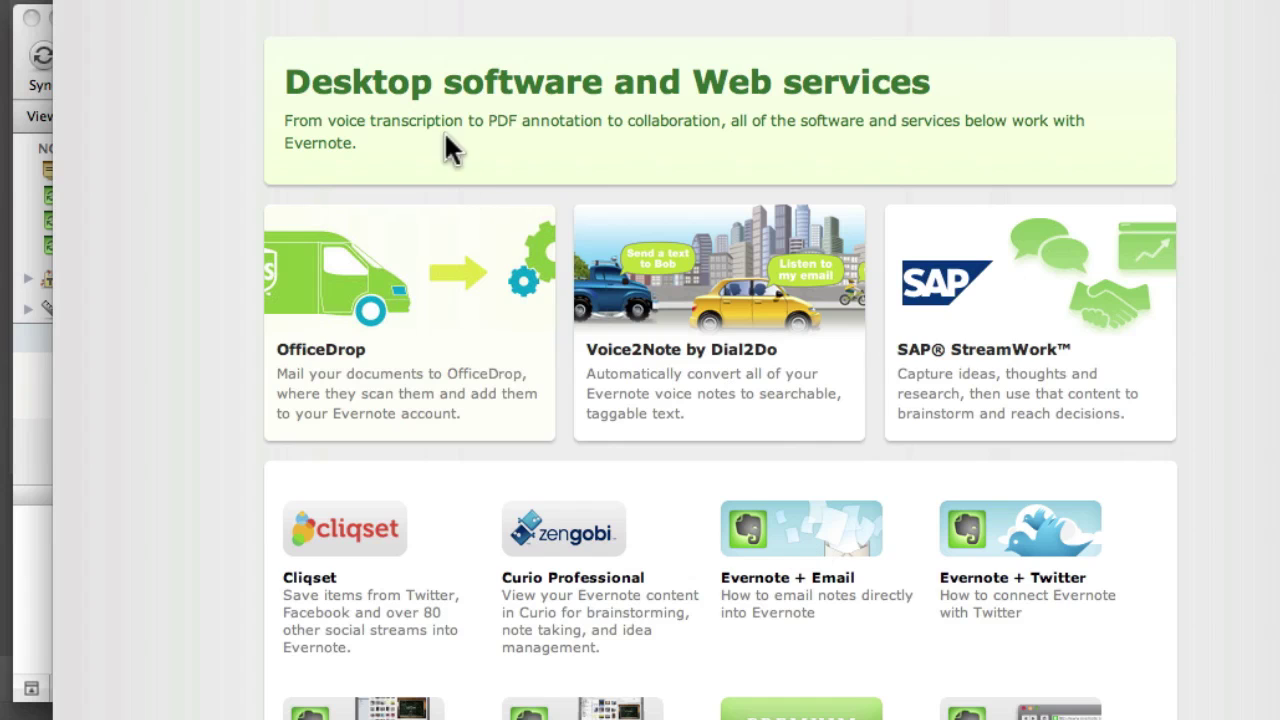
scroll(380, 54, "up", 2)
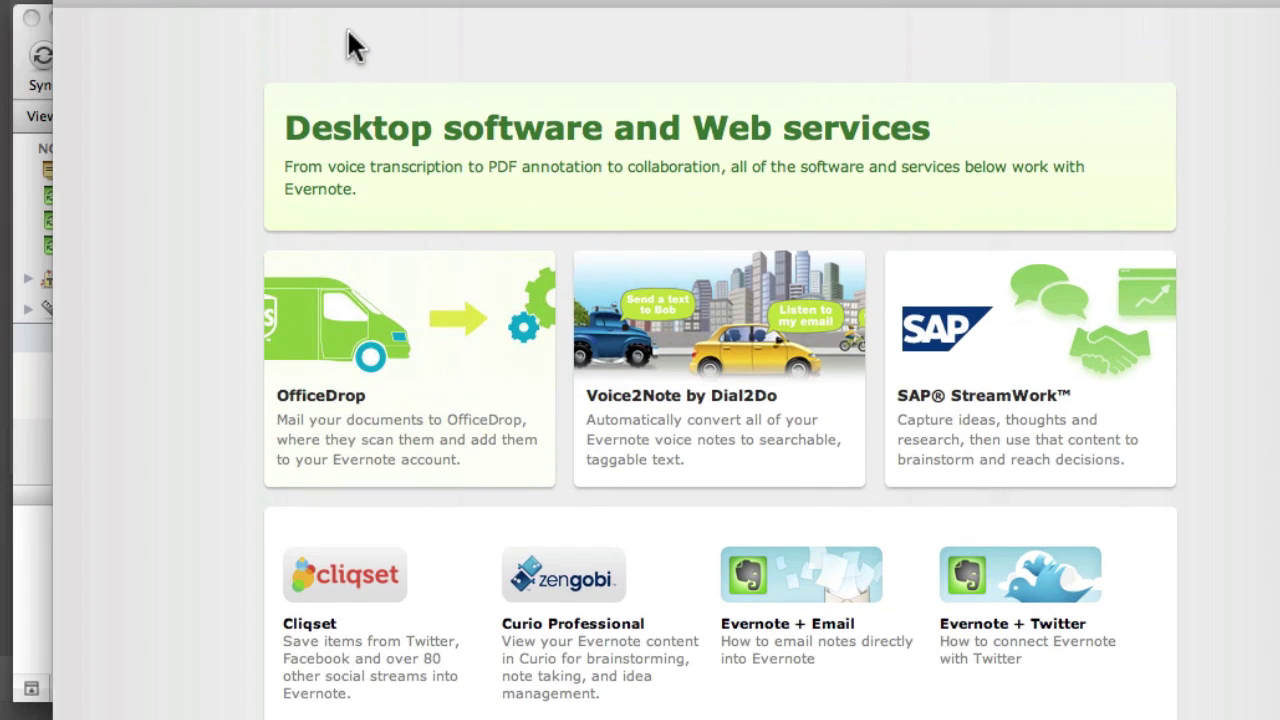
scroll(349, 43, "up", 1)
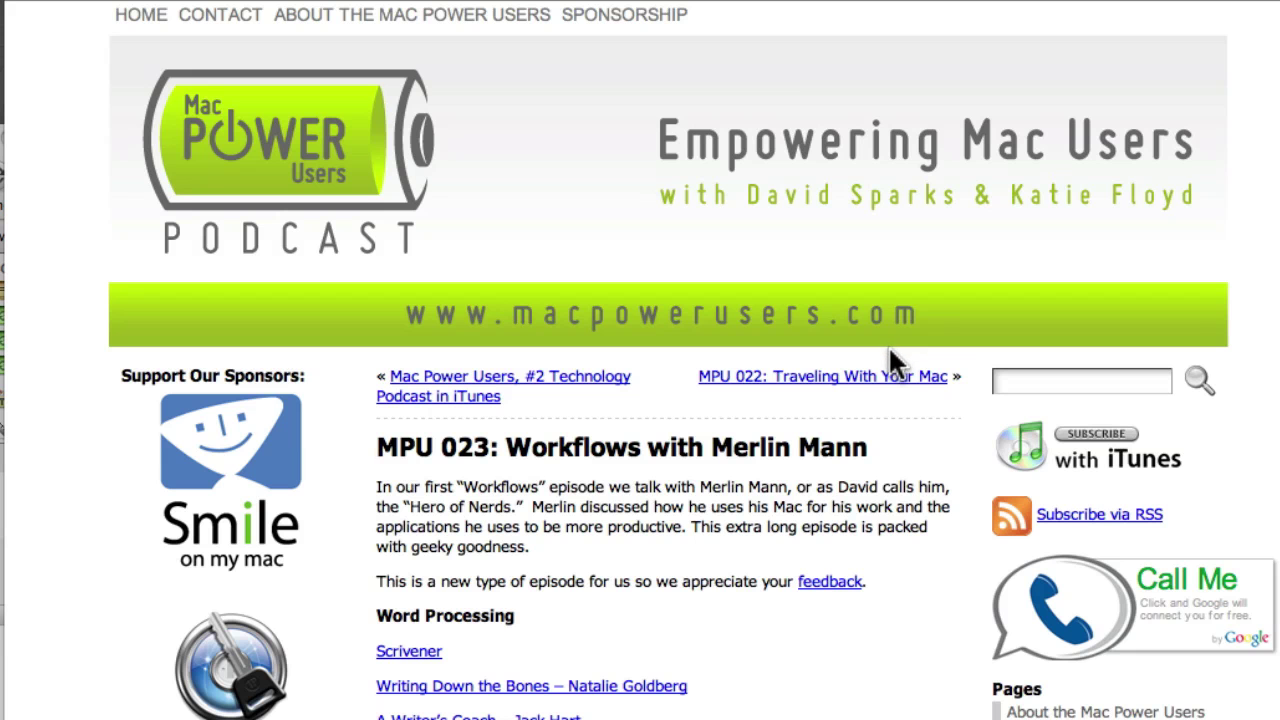
Dismiss the incoming call alert and browse the MPU 023 Workflows episode's app link lists.
scroll(853, 450, "down", 2)
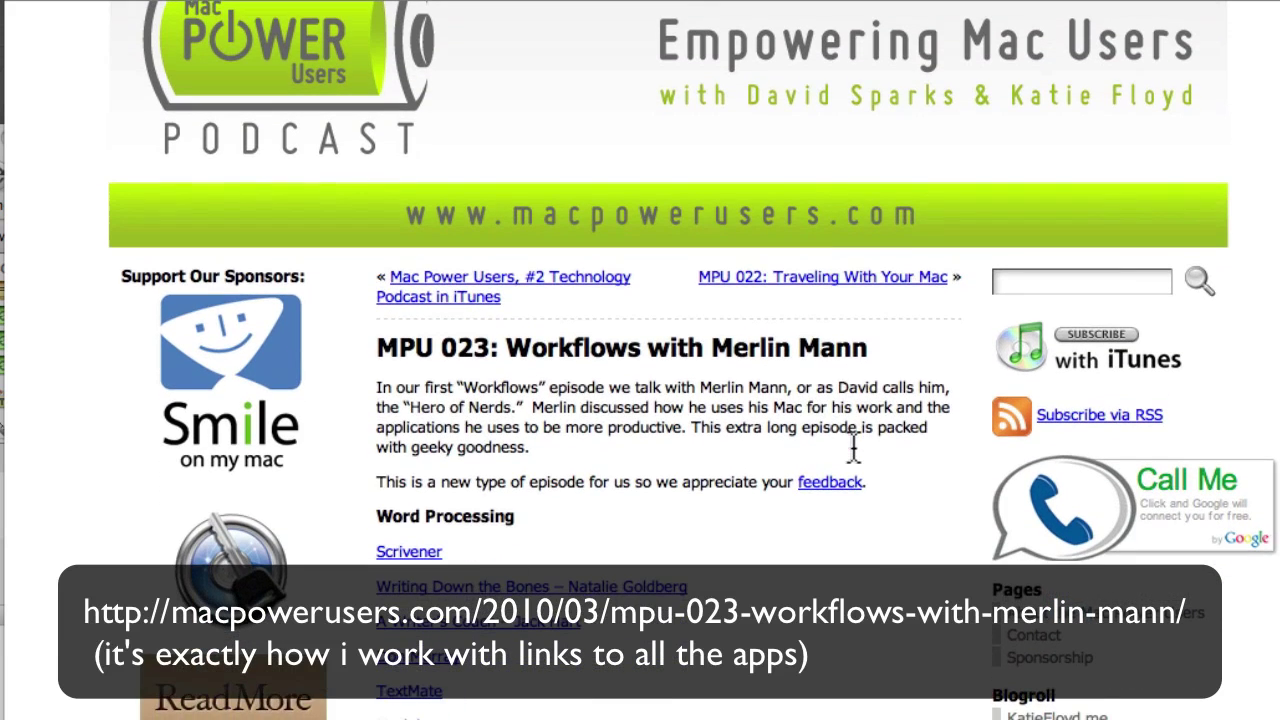
scroll(853, 450, "down", 5)
scroll(853, 450, "up", 1)
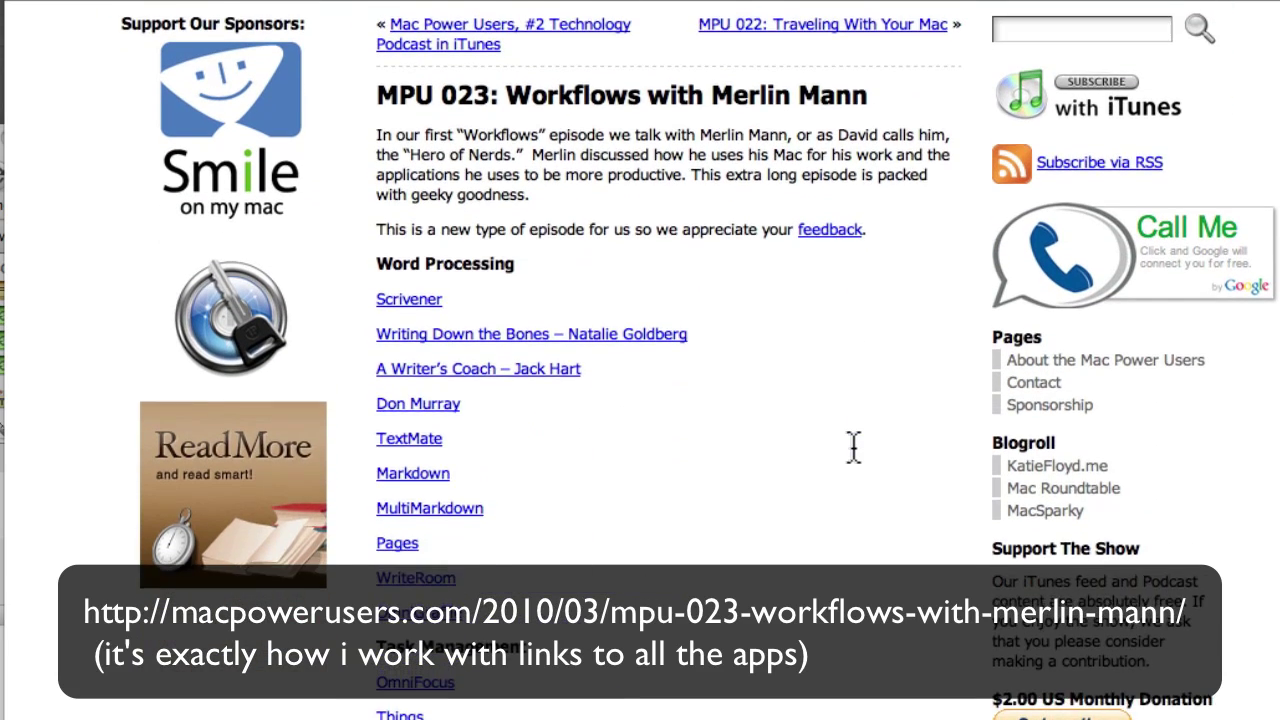
scroll(853, 447, "up", 1)
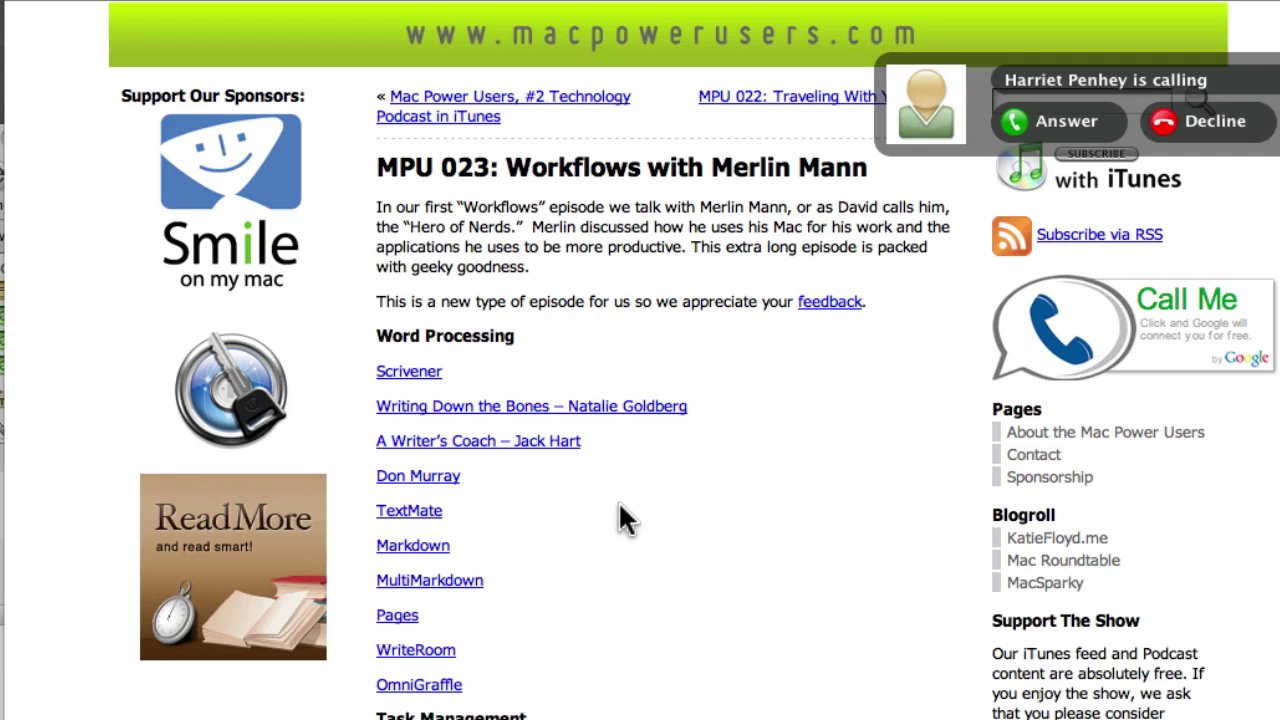
left_click(1238, 120)
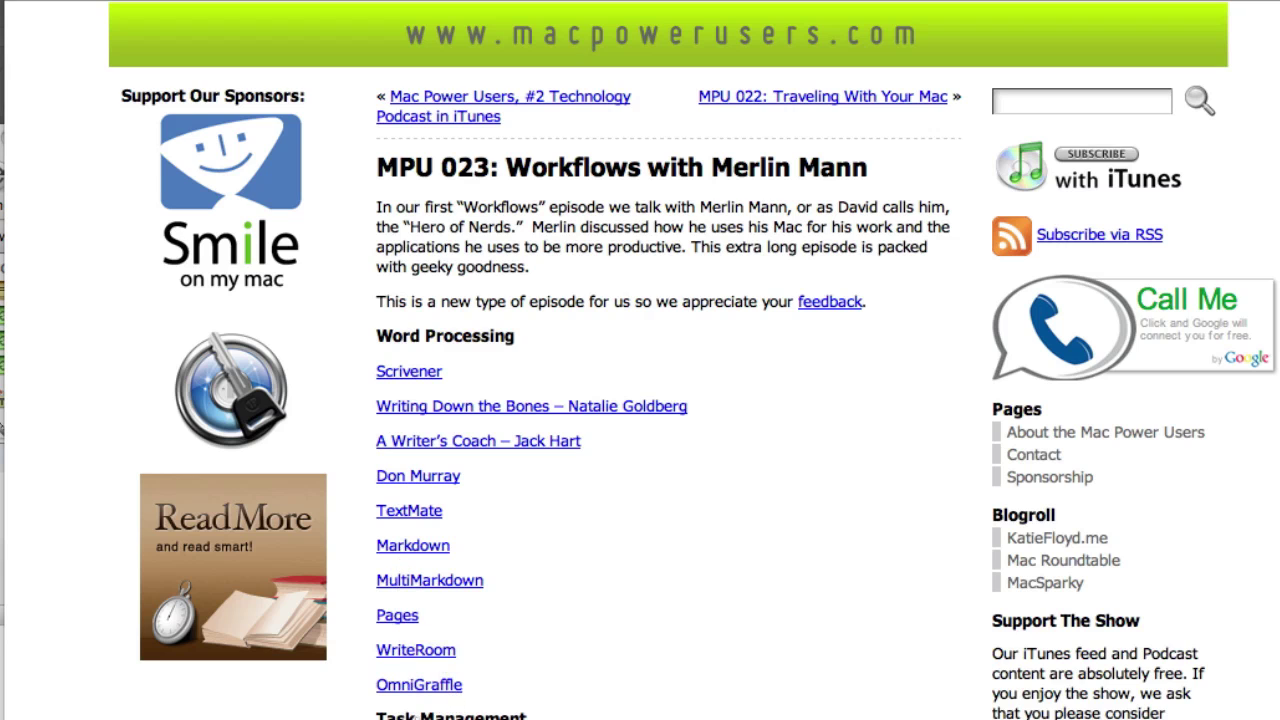
scroll(420, 710, "down", 10)
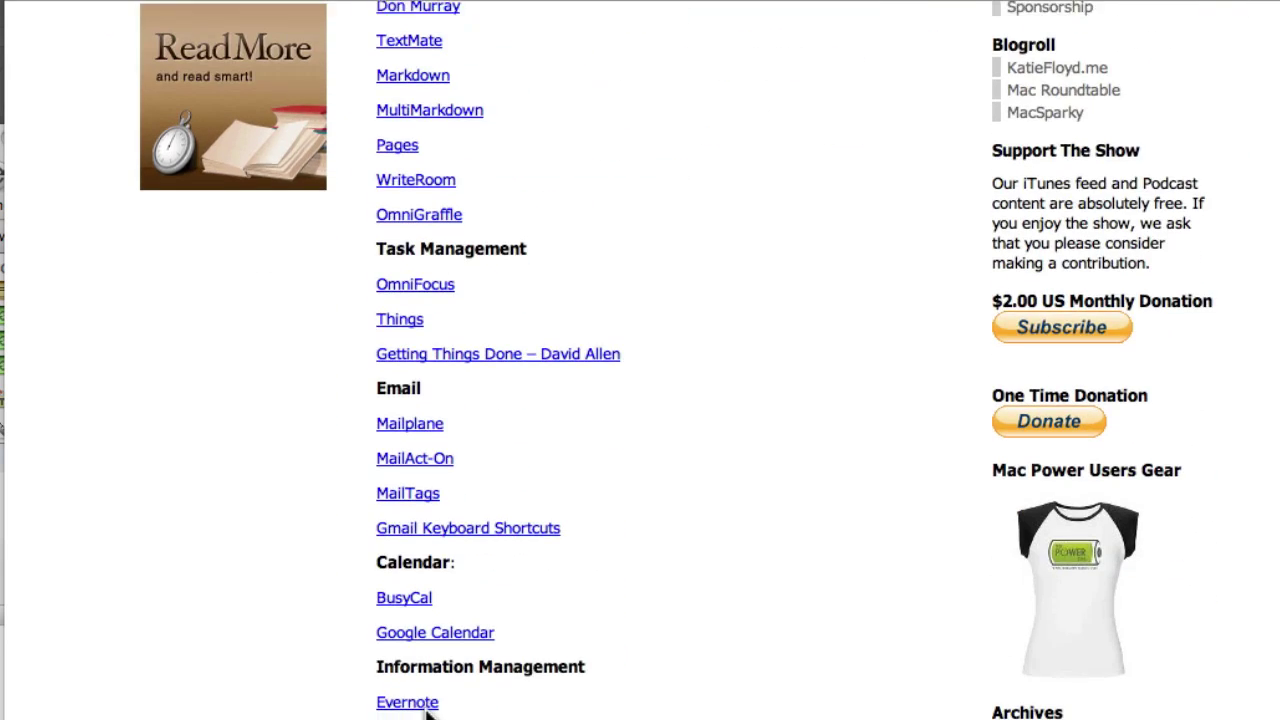
scroll(420, 710, "down", 10)
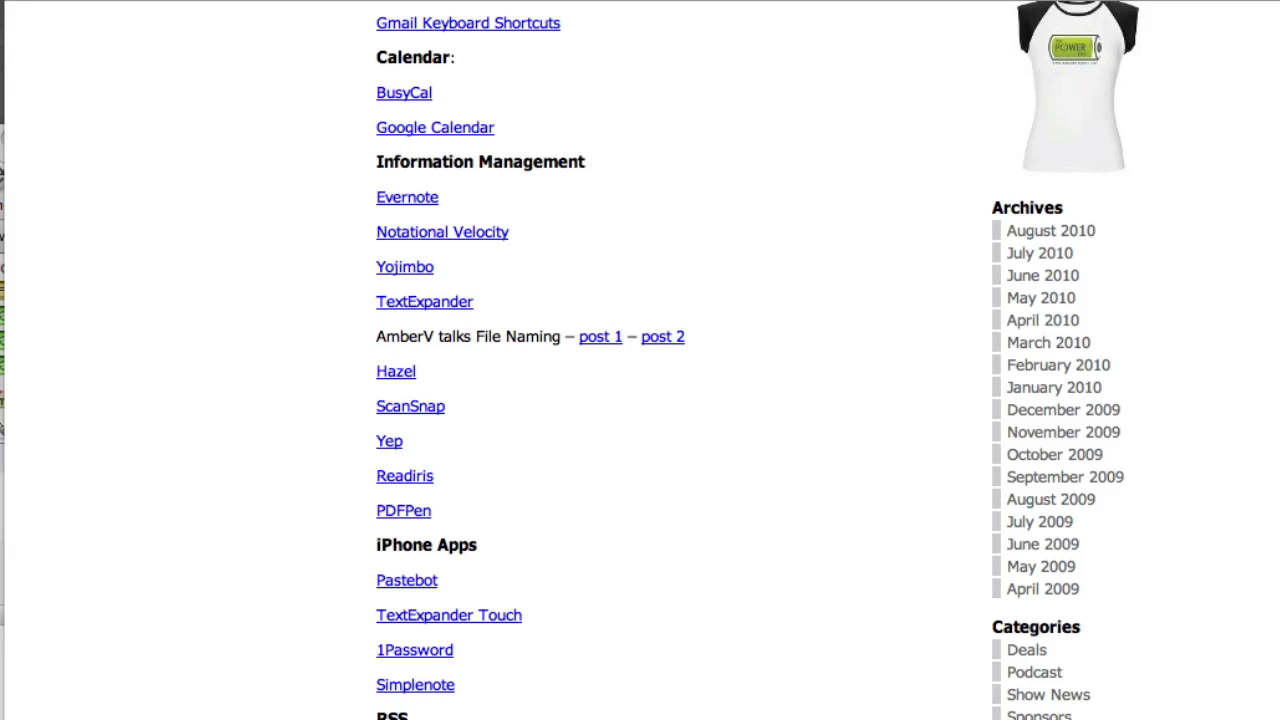
scroll(640, 360, "down", 3)
scroll(640, 360, "up", 10)
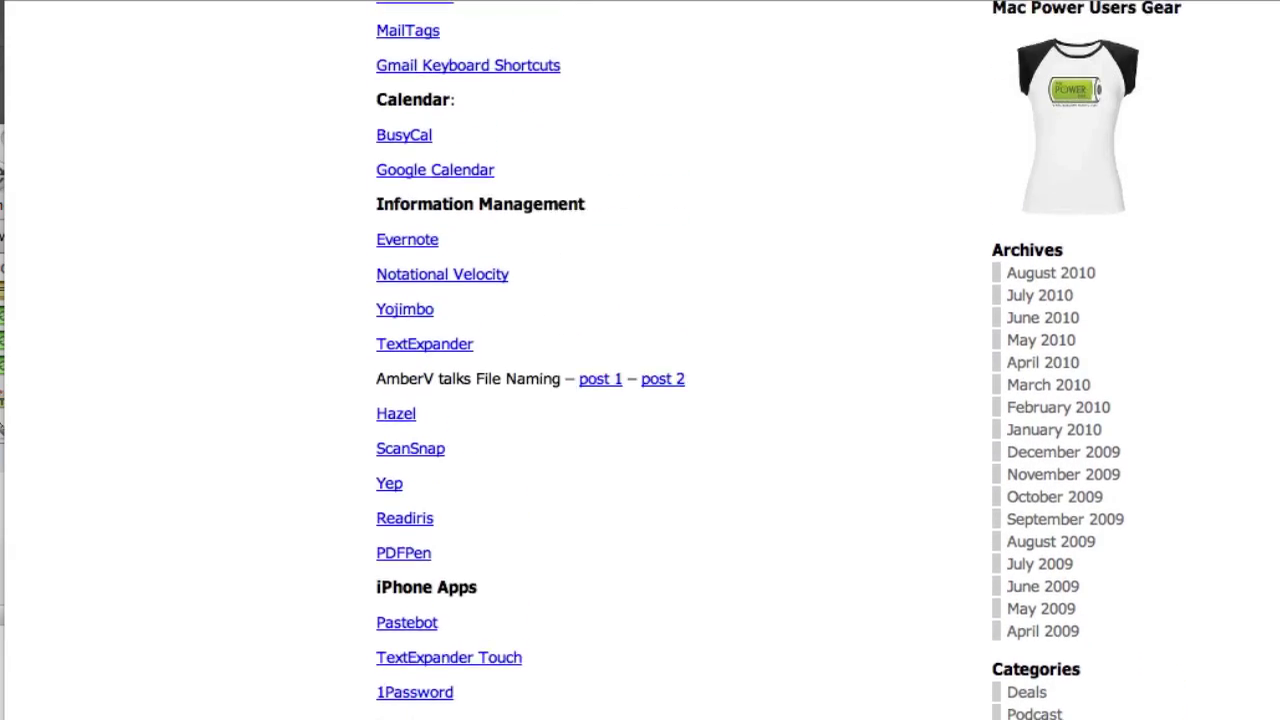
scroll(640, 360, "up", 8)
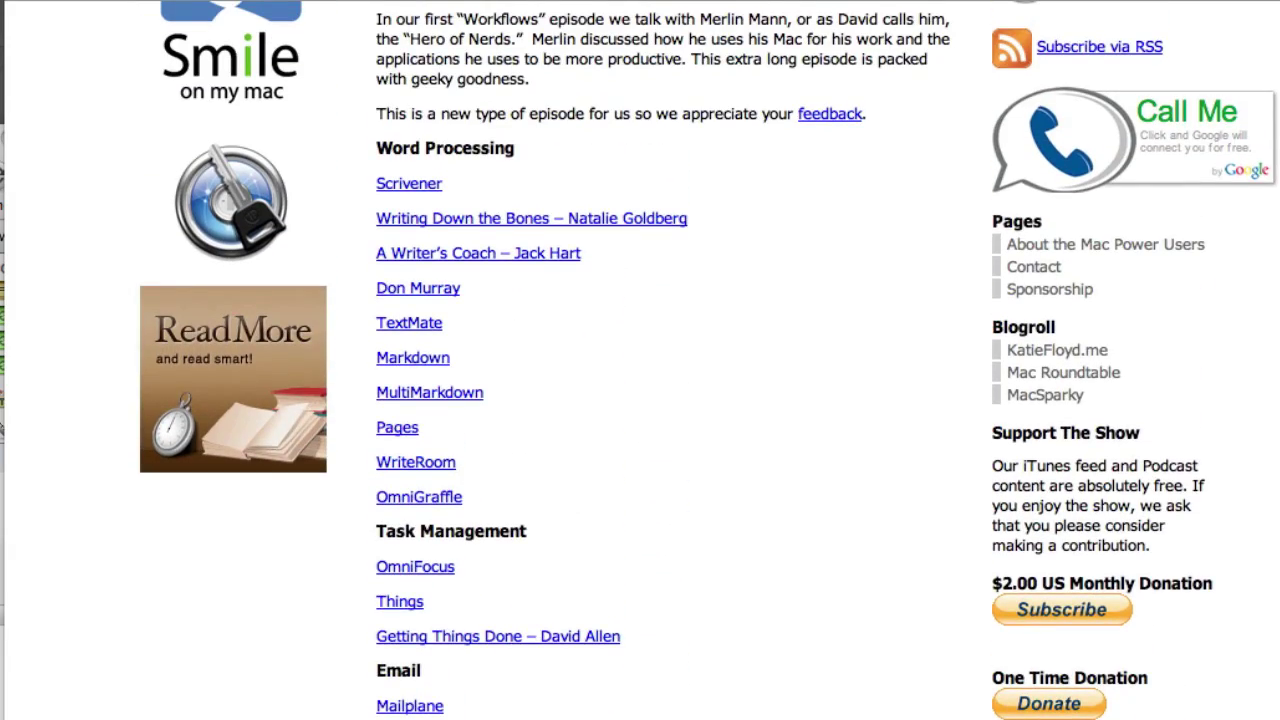
scroll(640, 360, "up", 8)
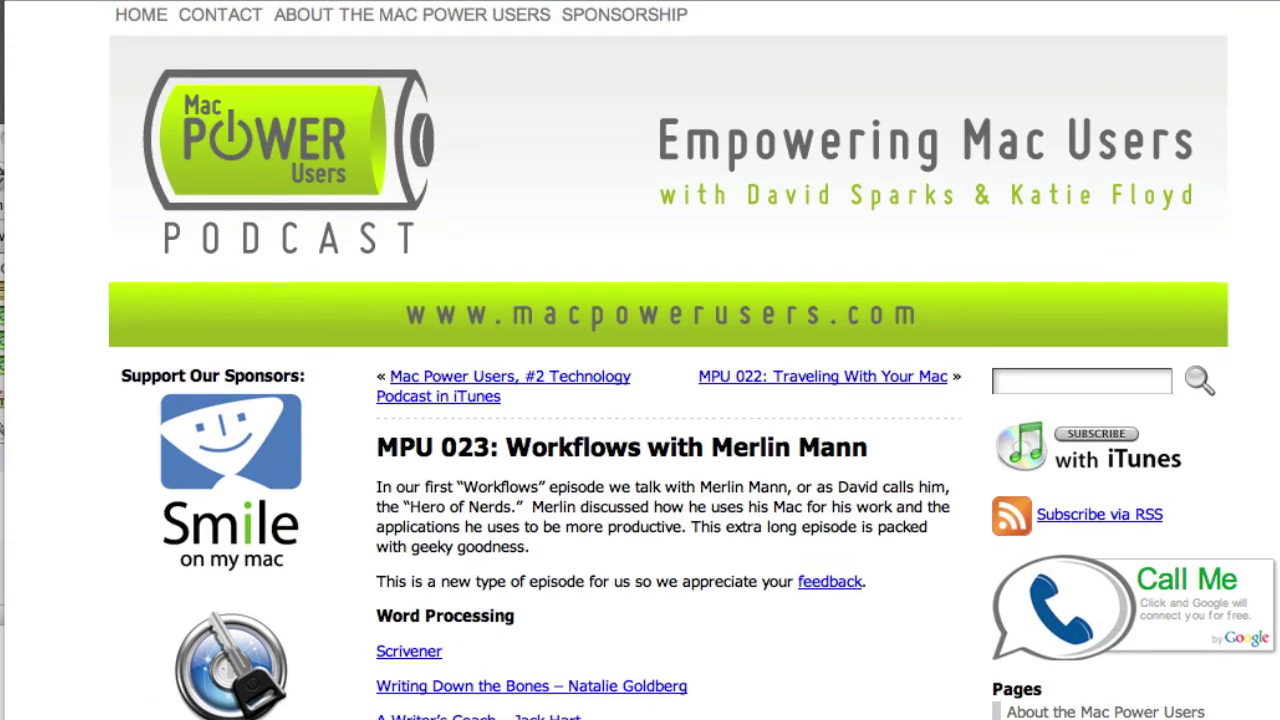